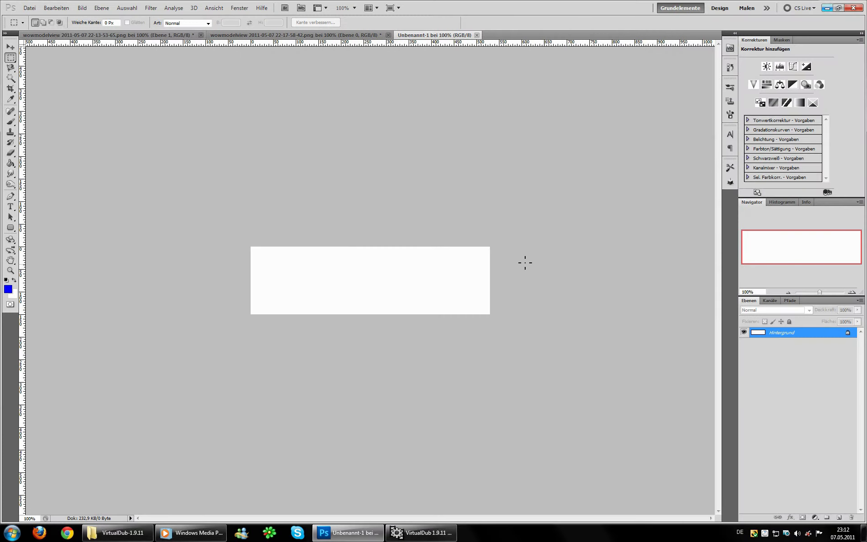
Paste the blood elf render into the banner and scale it to about 44%
key(ctrl+shift+Tab)
key(ctrl+v)
key(ctrl+t)
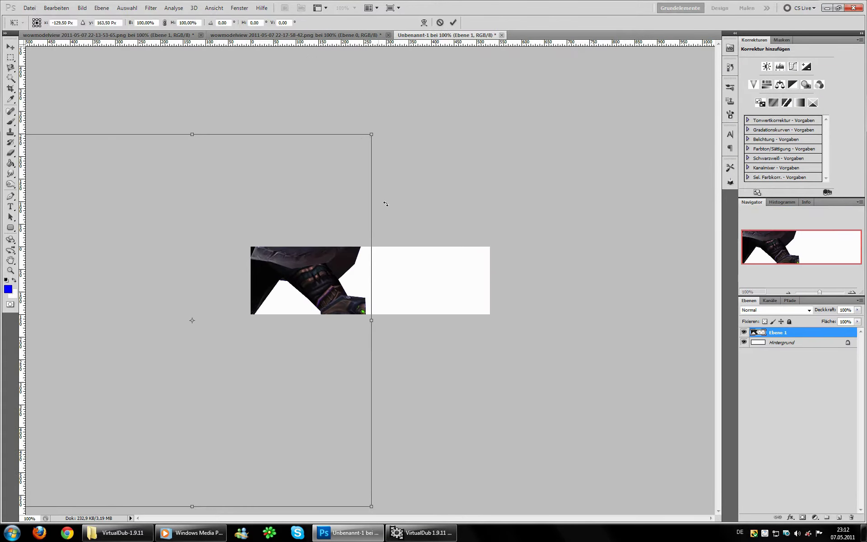
drag(387, 203, 336, 268)
key(Return)
Copy the tauren render into the banner and scale it to about 39%
click(294, 34)
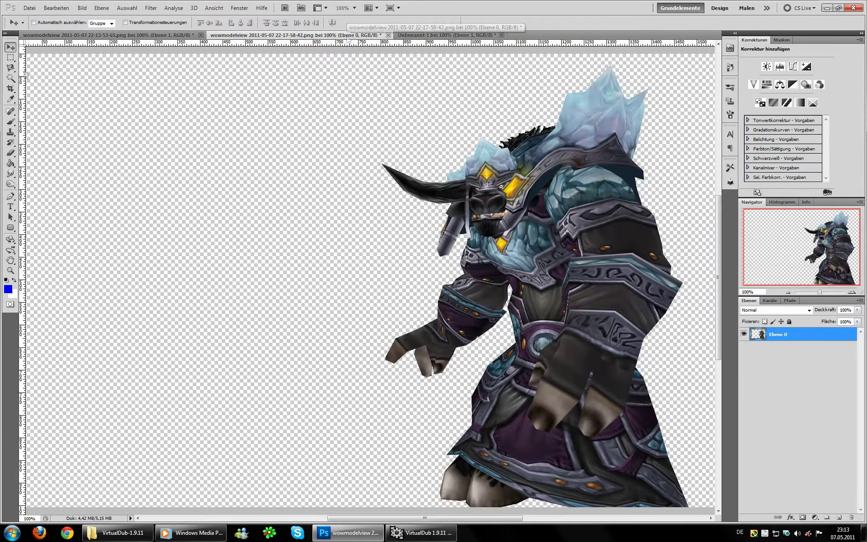
key(ctrl+c)
key(ctrl+Tab)
key(ctrl+v)
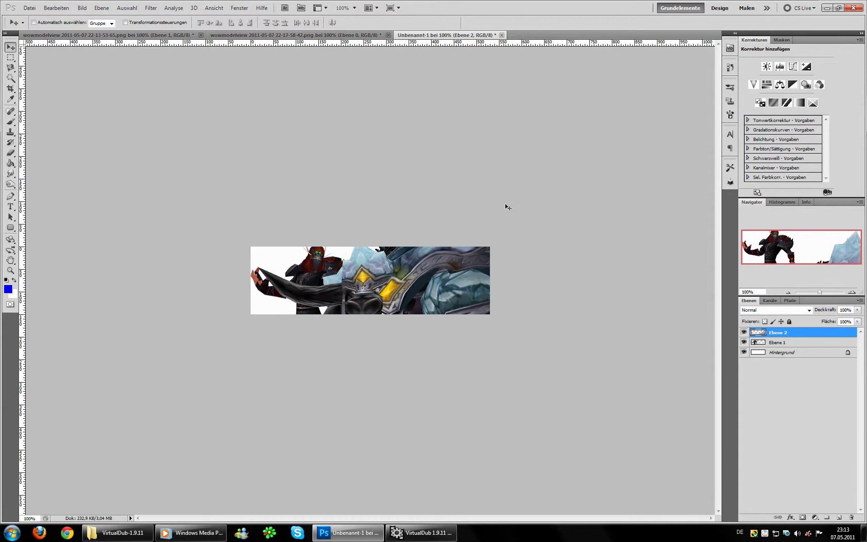
key(ctrl+t)
drag(593, 64, 484, 229)
key(Return)
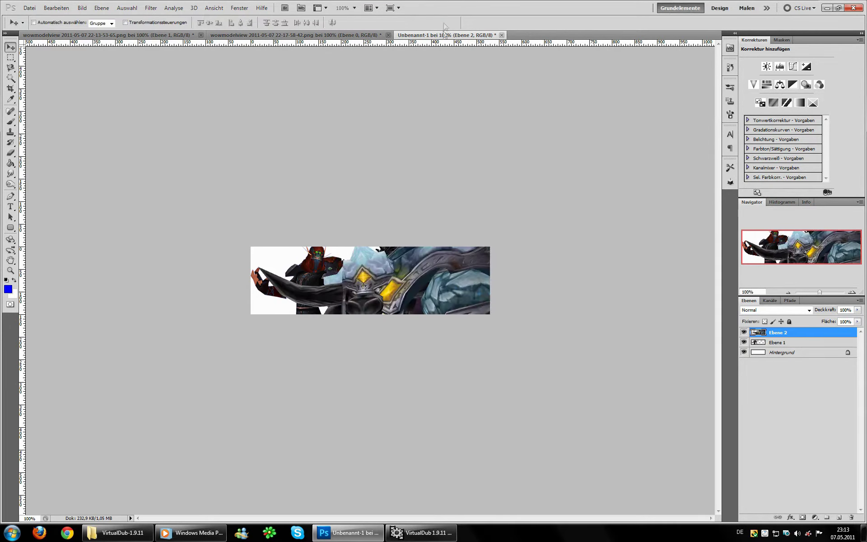
Paste the large tauren render into the banner as a new layer
click(170, 37)
key(ctrl+c)
key(ctrl+shift+Tab)
key(ctrl+v)
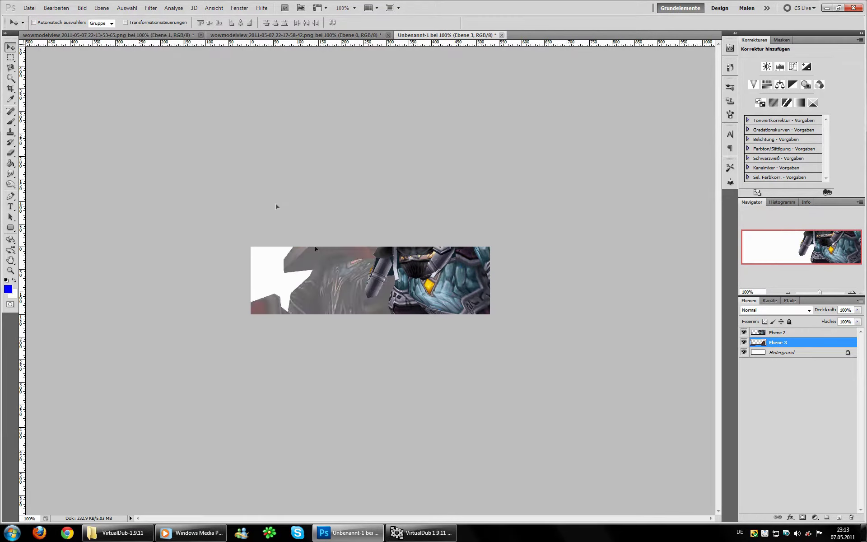
Duplicate both character layers and merge the copies into one layer
shift+click(799, 344)
right_click(798, 343)
click(788, 334)
key(ctrl+j)
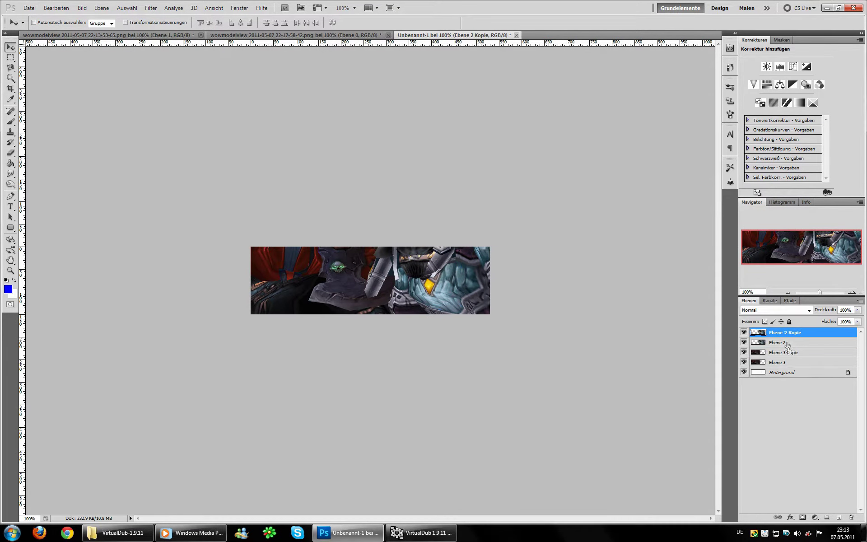
right_click(788, 336)
key(Escape)
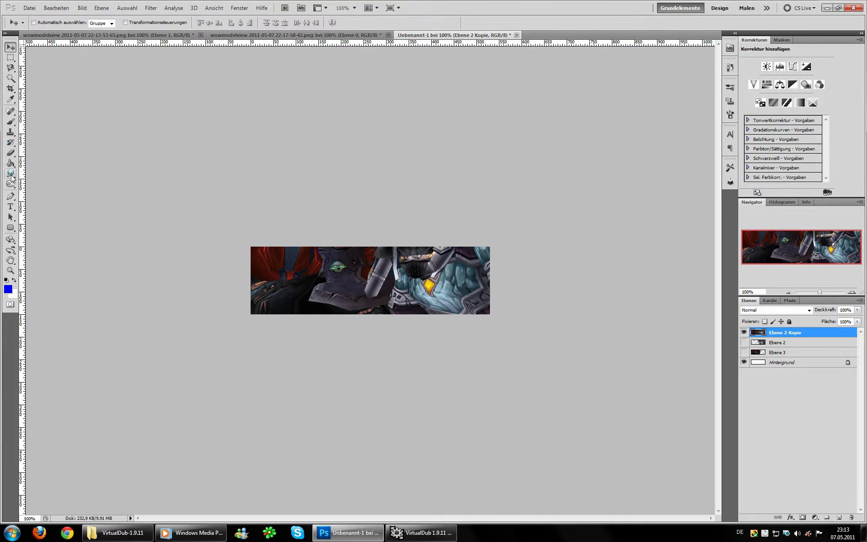
click(11, 174)
Set up the Smudge brush: 36 px sampled tip with 5% spacing
click(730, 114)
right_click(379, 309)
click(485, 317)
click(605, 116)
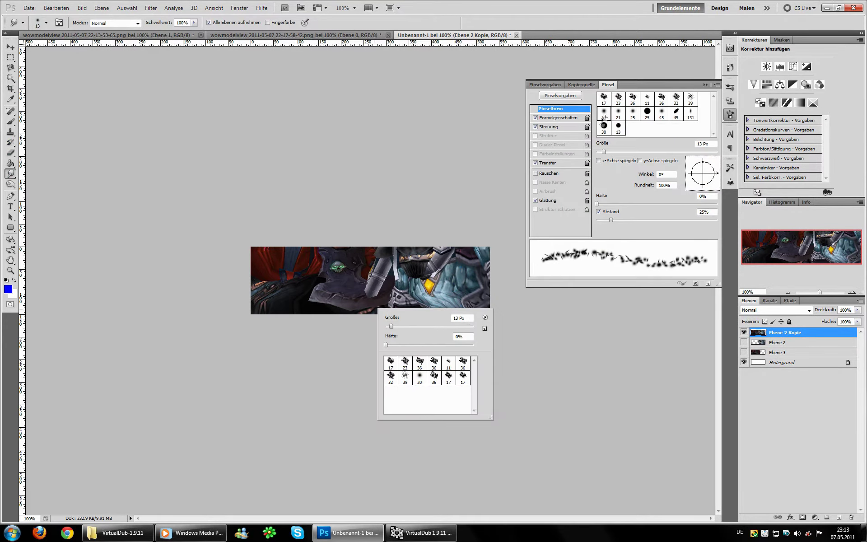
drag(611, 220, 599, 220)
click(661, 99)
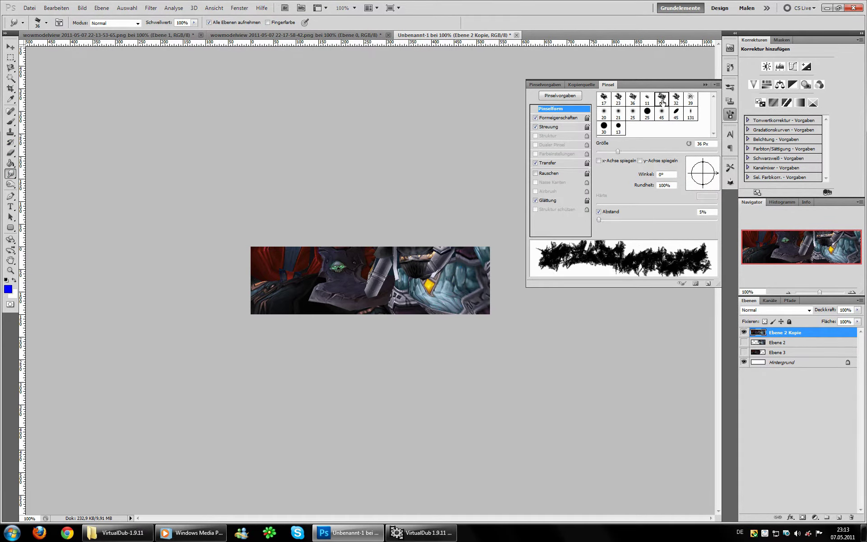
click(548, 127)
click(558, 117)
click(560, 96)
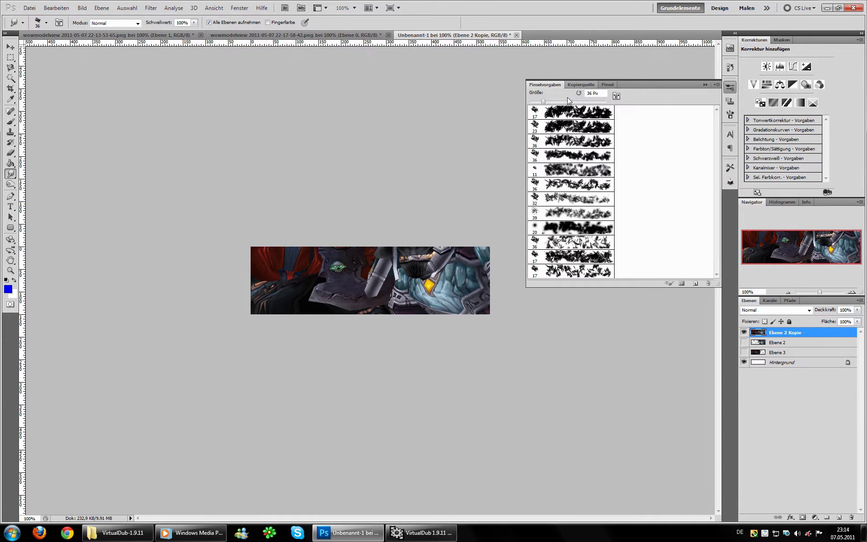
click(607, 84)
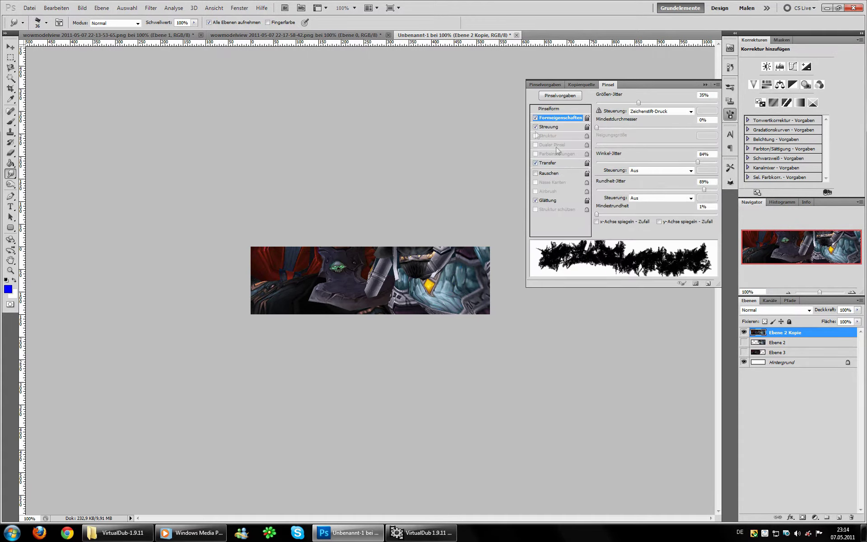
click(546, 164)
click(730, 87)
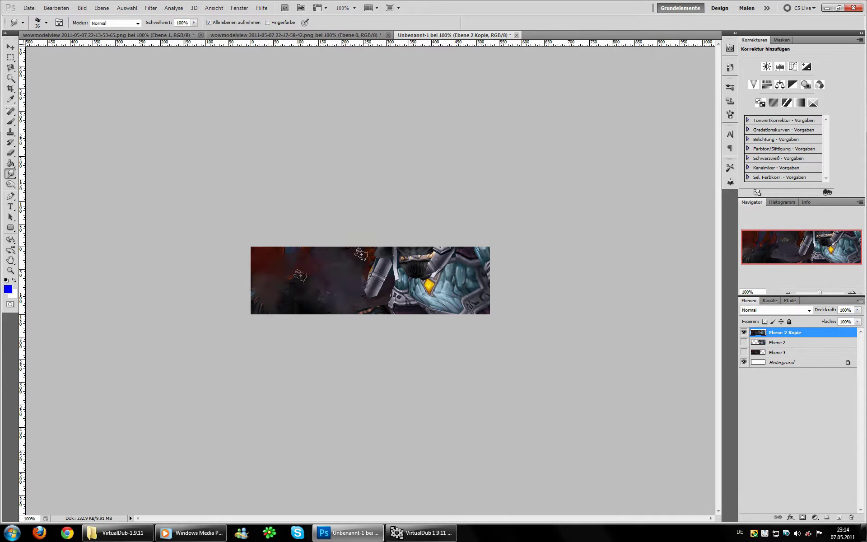
Smudge the merged copy into a blurry background and restack the character layers above it
drag(361, 254, 427, 270)
click(743, 342)
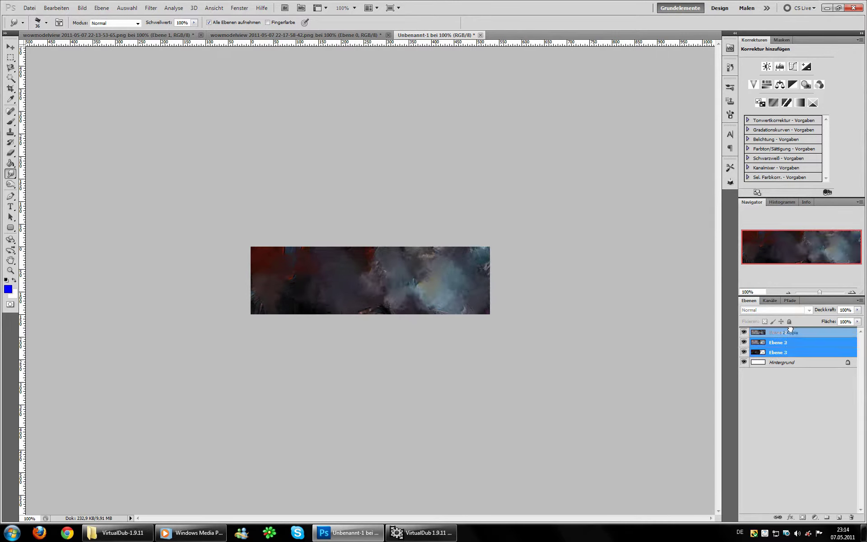
drag(777, 332, 777, 357)
Resize the blood elf layer and shrink the tauren to about 57%
key(ctrl+t)
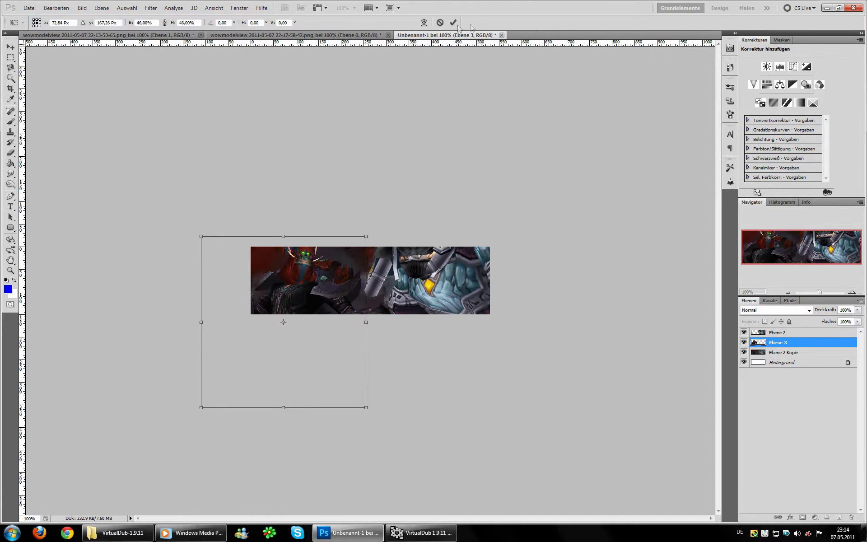
key(Return)
key(alt+bracketright)
key(ctrl+t)
drag(567, 174, 489, 206)
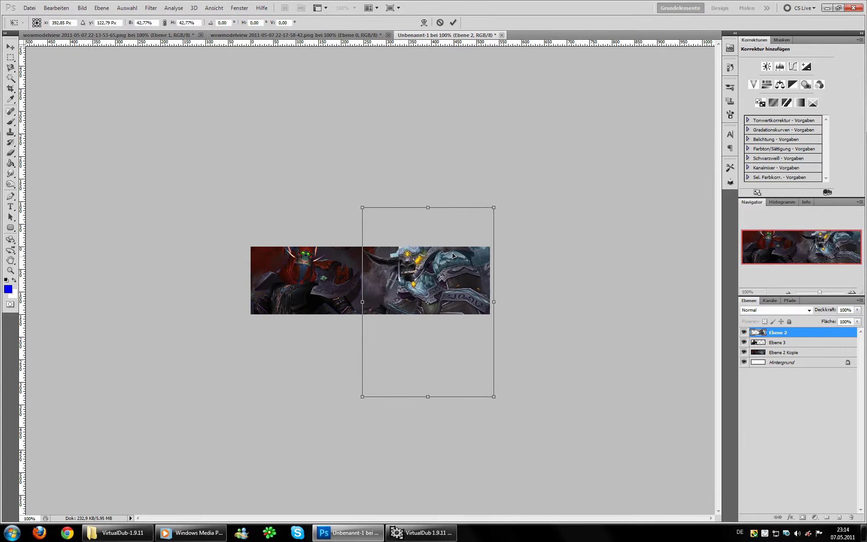
key(Return)
Smudge the blood elf's edges, then shrink it further and place it on the left
key(r)
key(alt+bracketright)
drag(307, 260, 237, 263)
key(ctrl+t)
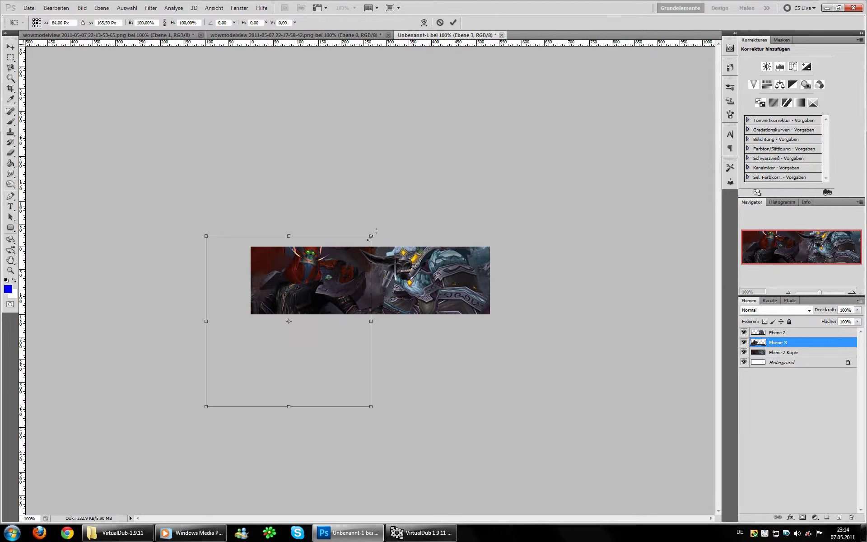
drag(371, 407, 364, 377)
drag(347, 265, 339, 269)
key(Return)
key(v)
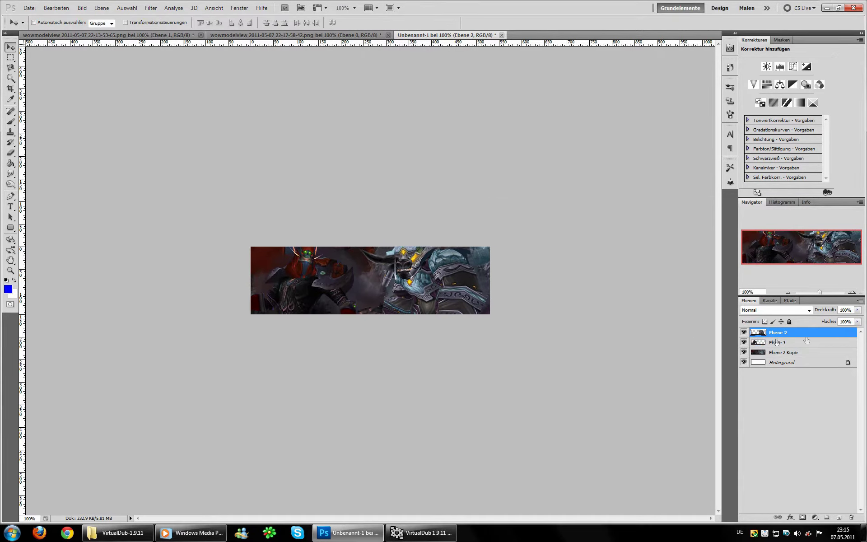
Duplicate the smudged background, set the copy to Aufhellen, and apply a Gaussian blur
click(793, 354)
key(ctrl+j)
click(774, 310)
click(768, 106)
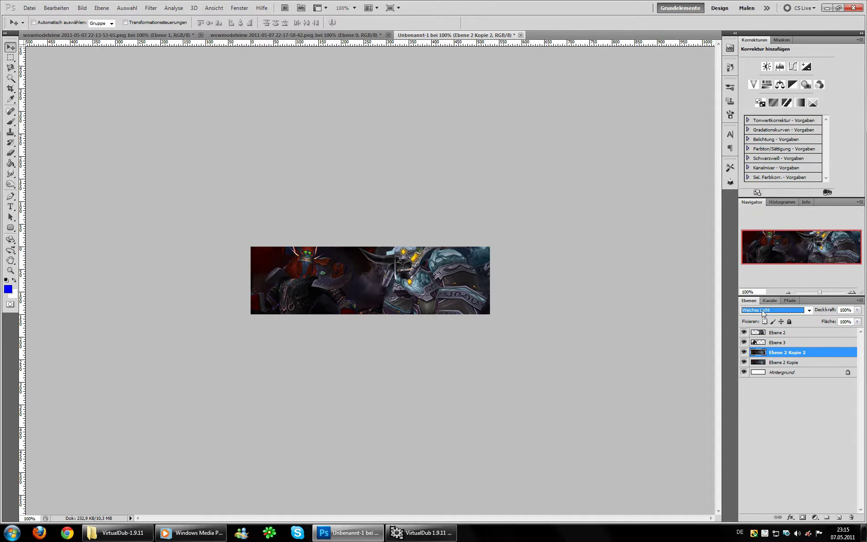
click(774, 310)
click(768, 143)
click(151, 8)
click(310, 219)
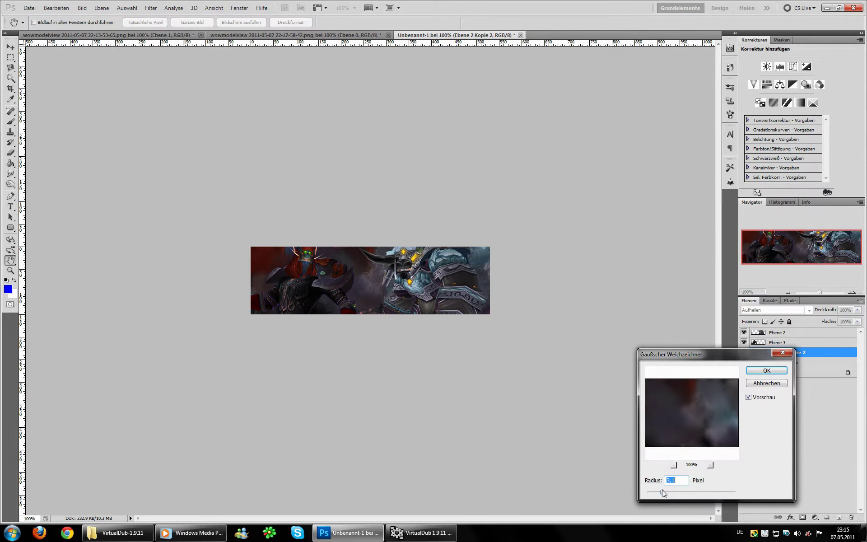
click(754, 383)
click(819, 311)
Add a Brightness/Contrast layer with brightness 48 and contrast 36
click(815, 517)
click(795, 361)
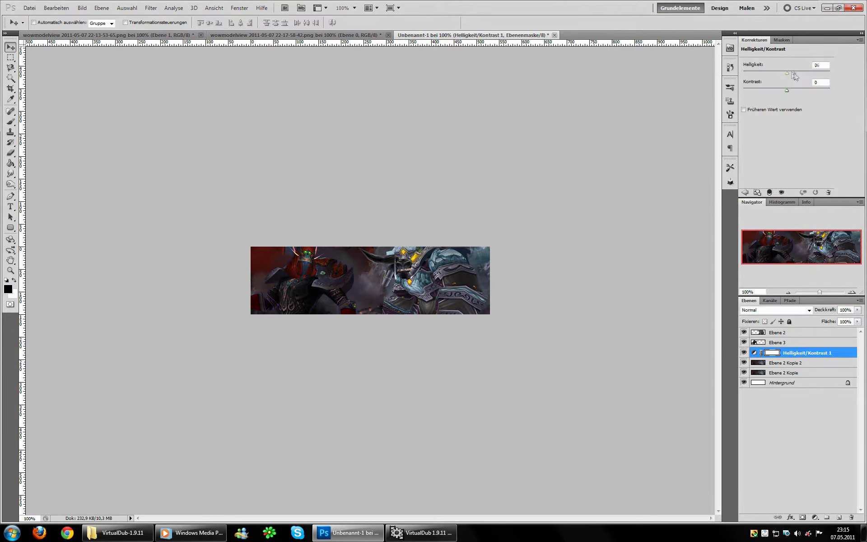
mouse_move(787, 73)
mouse_down()
mouse_move(801, 73)
mouse_move(802, 90)
mouse_up()
Duplicate the tauren and blood elf layers
click(777, 333)
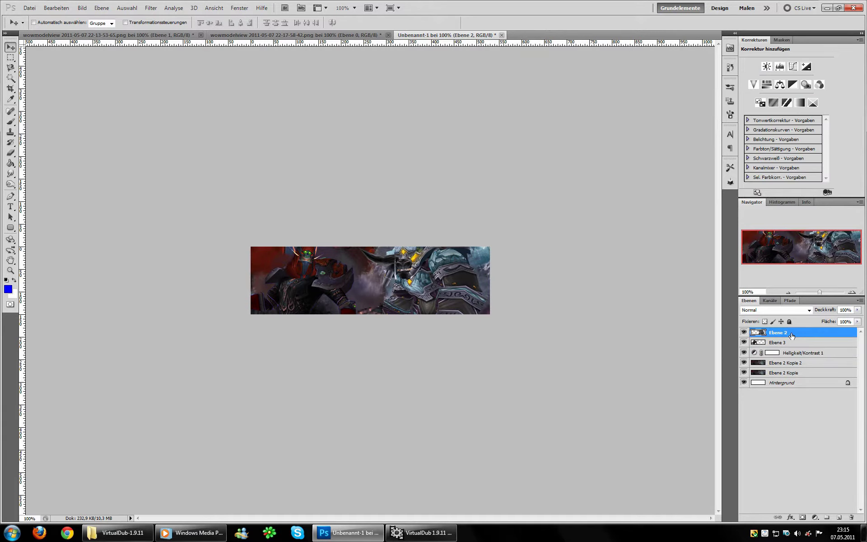
drag(777, 332, 839, 517)
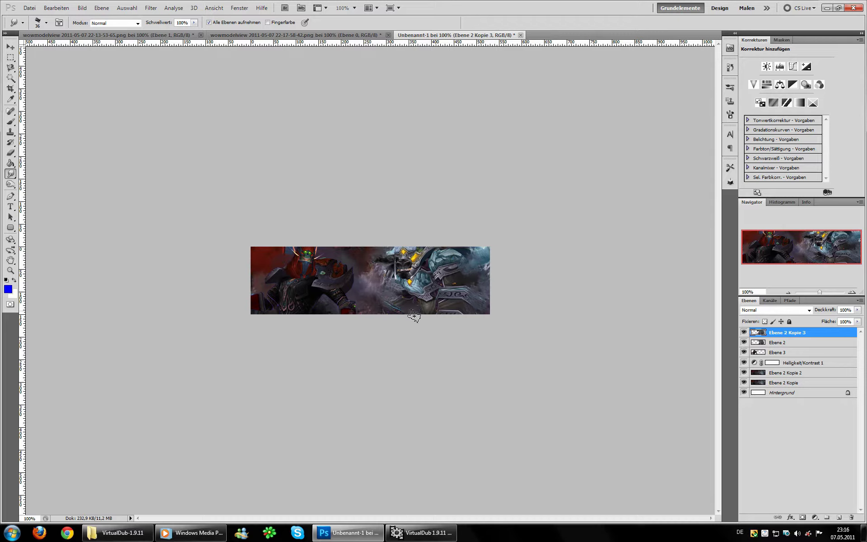
click(770, 342)
drag(777, 352, 711, 356)
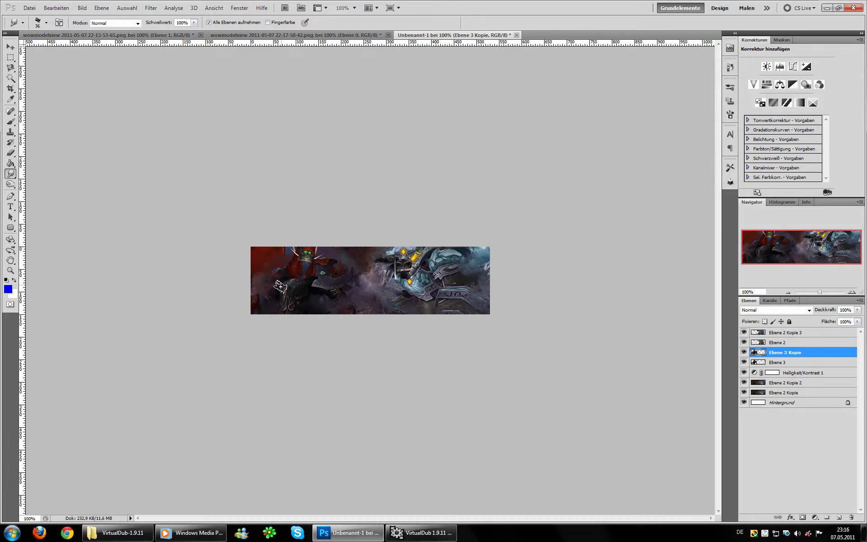
Add a hidden Gradient Map adjustment layer and a new empty layer Ebene 4
click(785, 333)
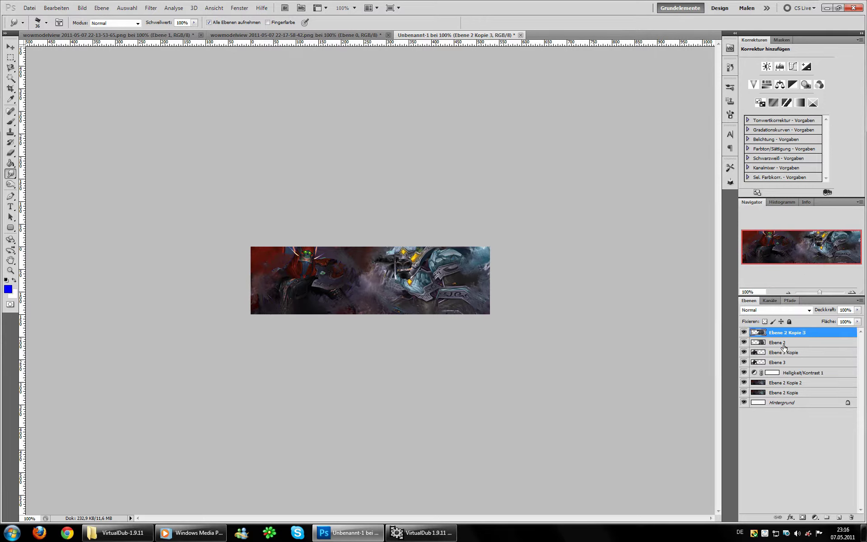
click(800, 102)
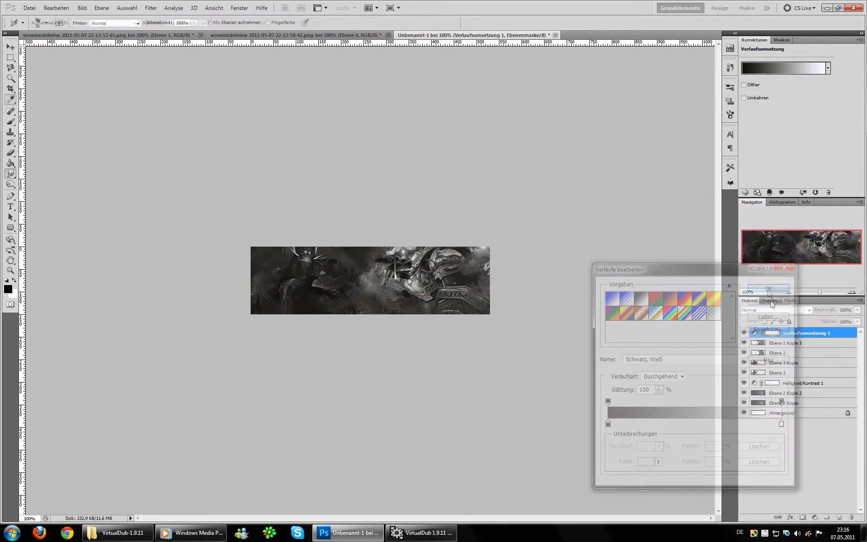
click(801, 344)
click(743, 333)
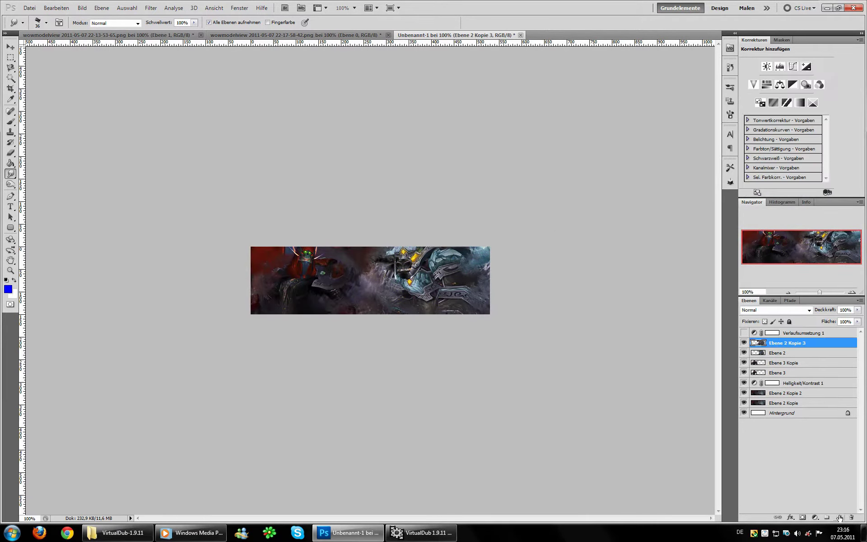
click(839, 517)
right_click(11, 121)
Defringe the blood elf layer and its copy to clean their edges
click(36, 119)
right_click(367, 294)
click(852, 292)
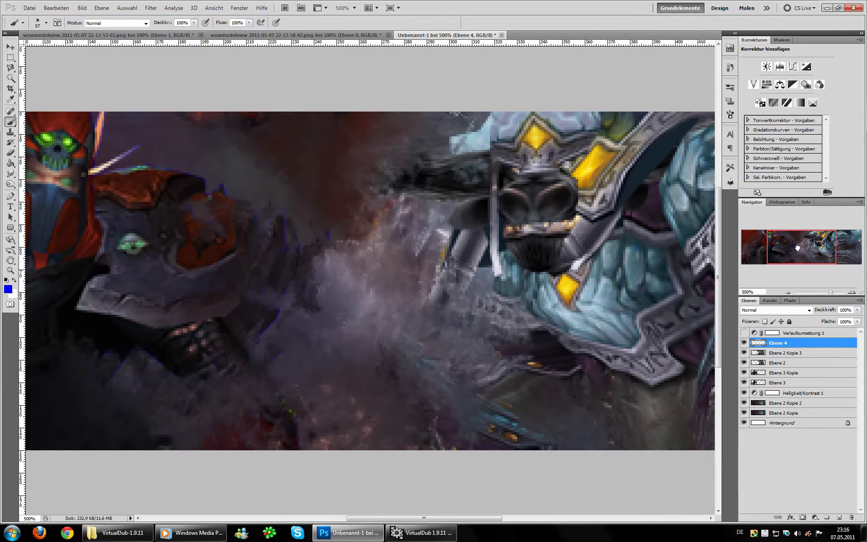
click(778, 382)
click(101, 8)
click(270, 314)
key(Return)
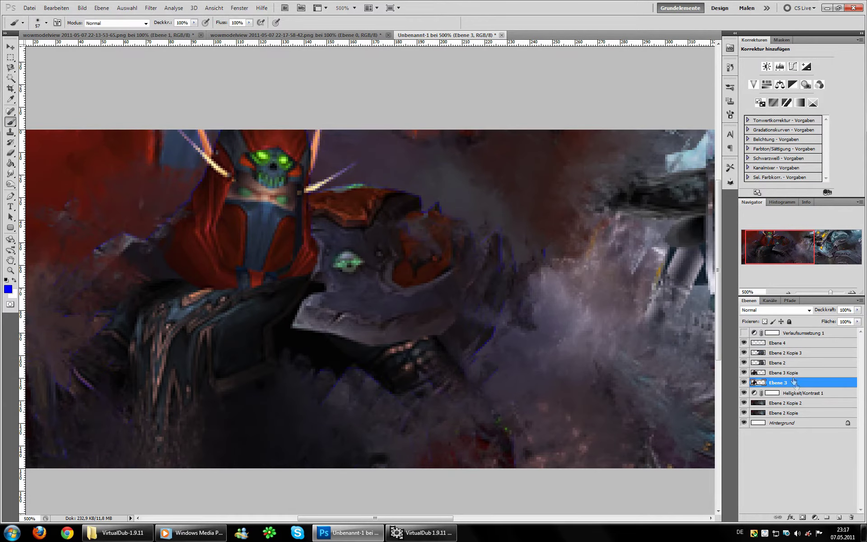
key(alt+bracketright)
click(102, 7)
click(292, 324)
key(Return)
key(ctrl+0)
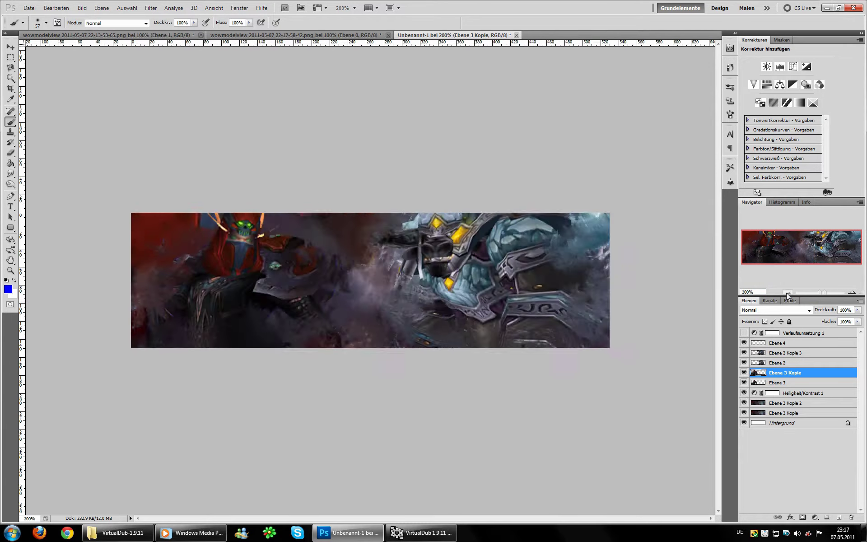
Paint a light green glow over the character's eye with a 16 px brush
right_click(276, 221)
click(8, 288)
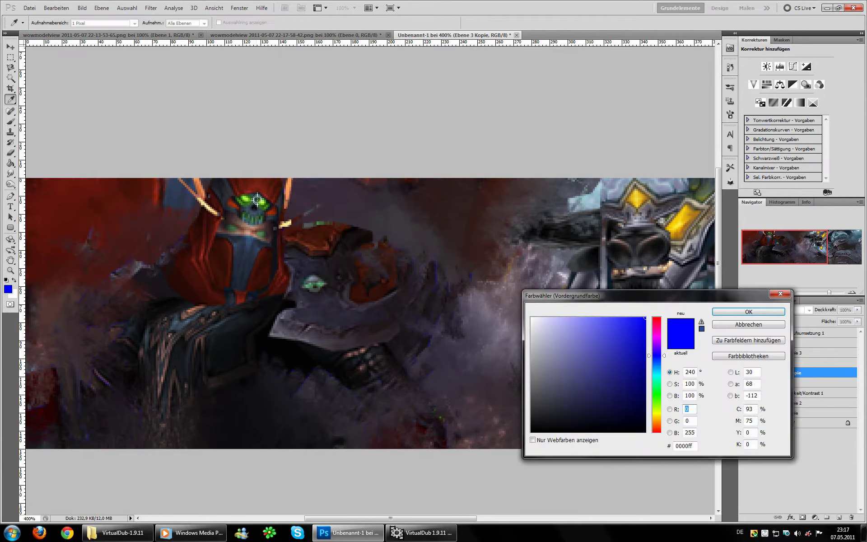
click(246, 201)
click(774, 310)
right_click(252, 199)
drag(264, 220, 267, 220)
click(259, 199)
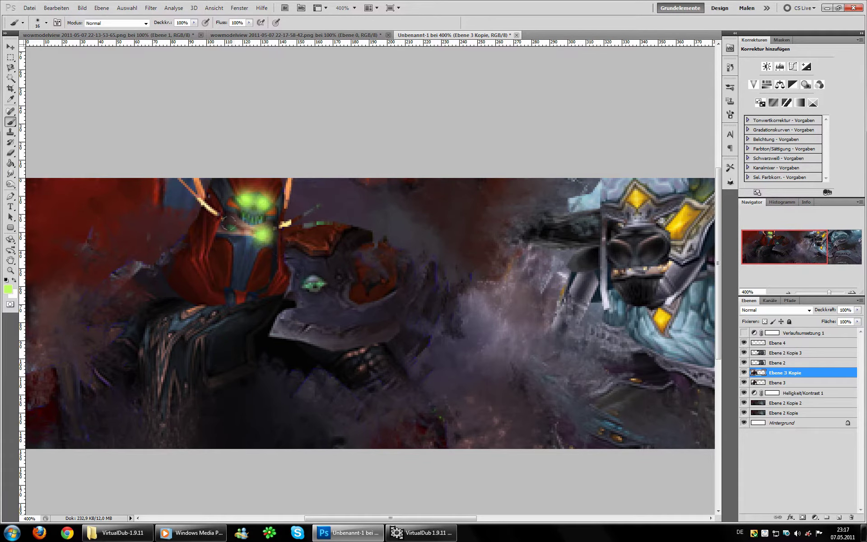
key(ctrl+1)
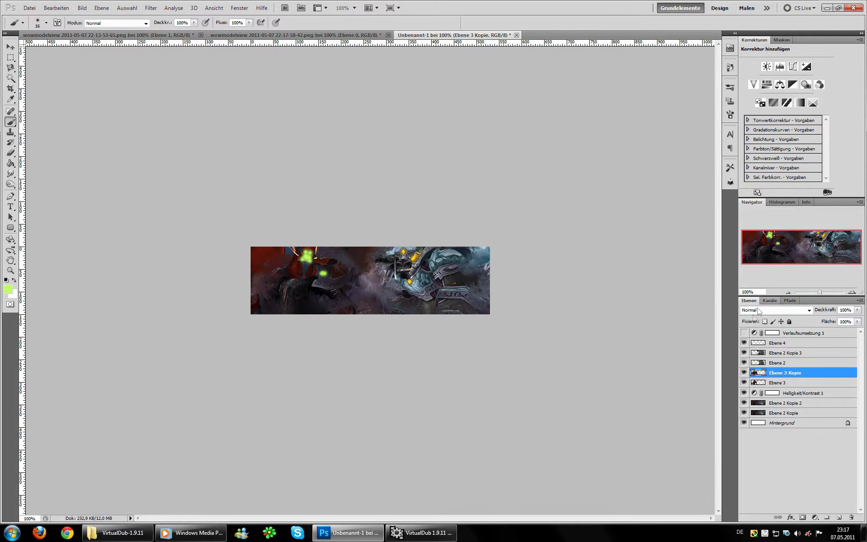
On a new layer, dab soft green glow over both of the left character's eyes
key(alt+bracketleft)
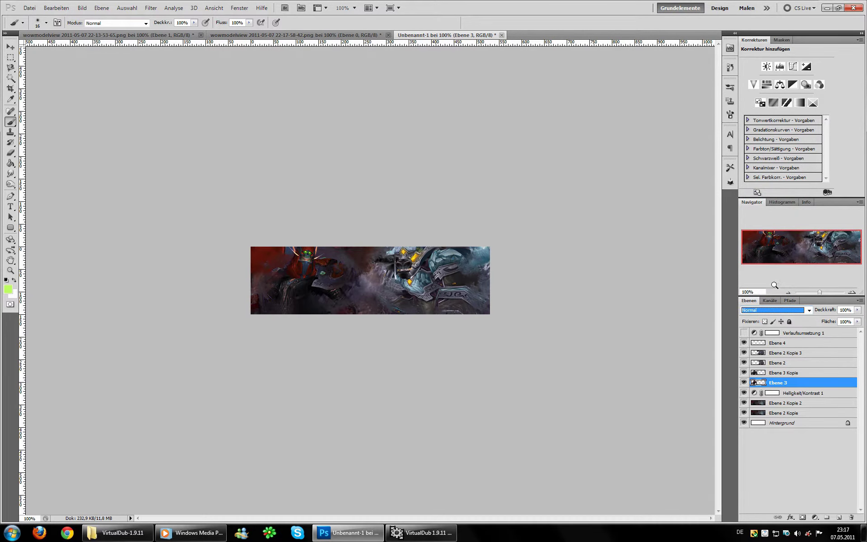
key(alt+bracketright)
key(ctrl+shift+alt+n)
scroll(307, 264, up, 4)
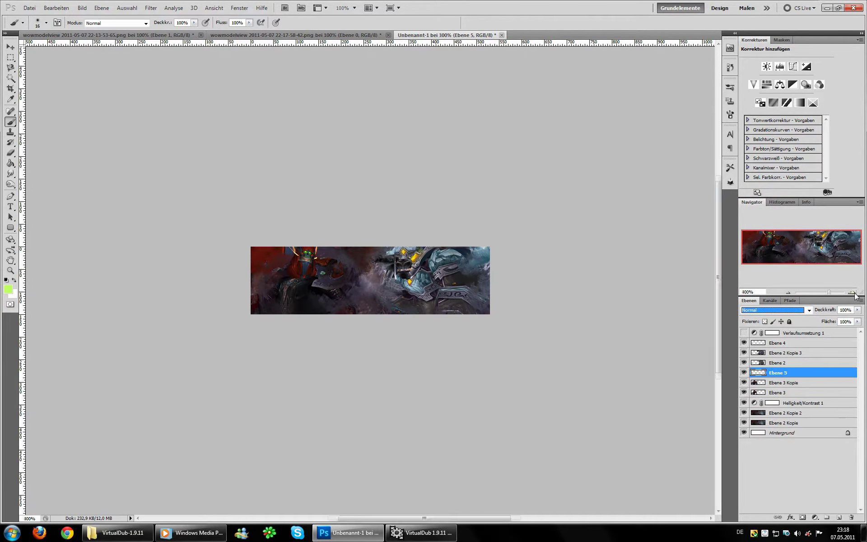
right_click(329, 207)
click(299, 201)
click(321, 207)
click(285, 238)
click(321, 247)
Shrink the brush to 7 px and blend the green glow layer with Weiches Licht
right_click(332, 249)
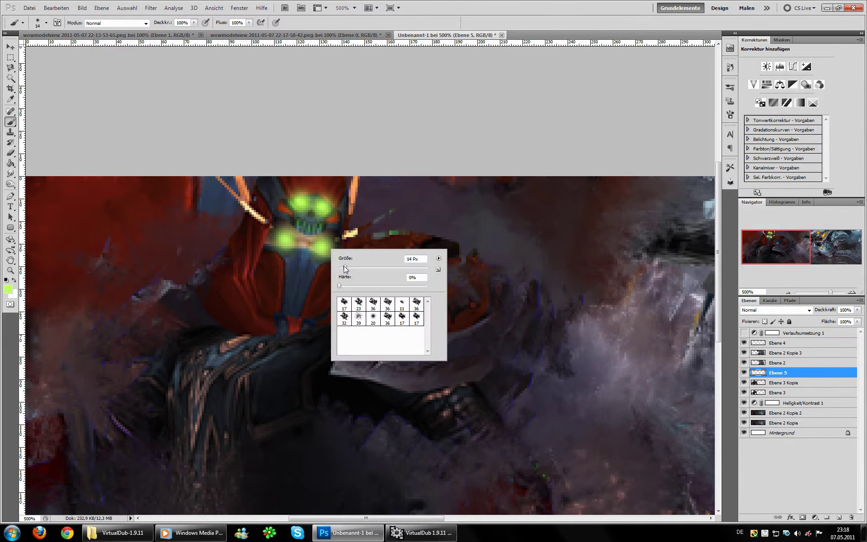
key(Return)
key(ctrl+1)
click(808, 310)
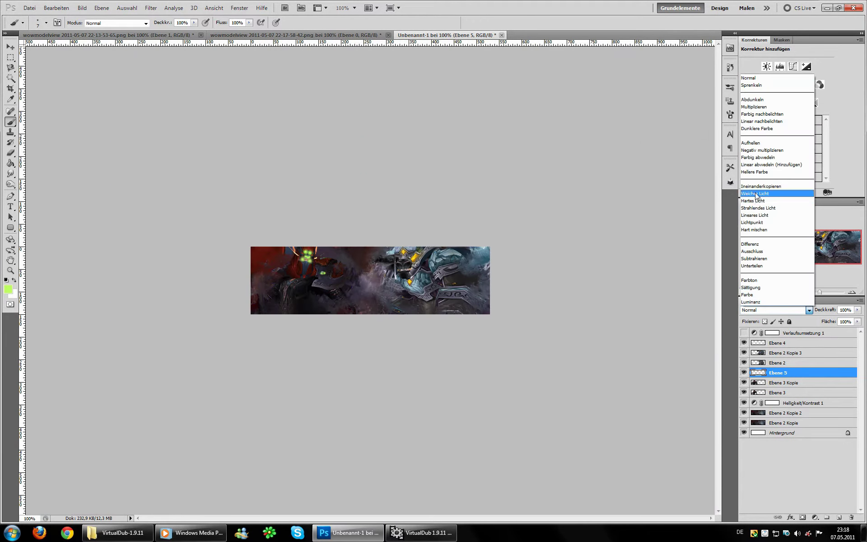
click(772, 194)
Pick yellow and add an Ineinanderkopieren layer for glow on the right character's gems
click(777, 343)
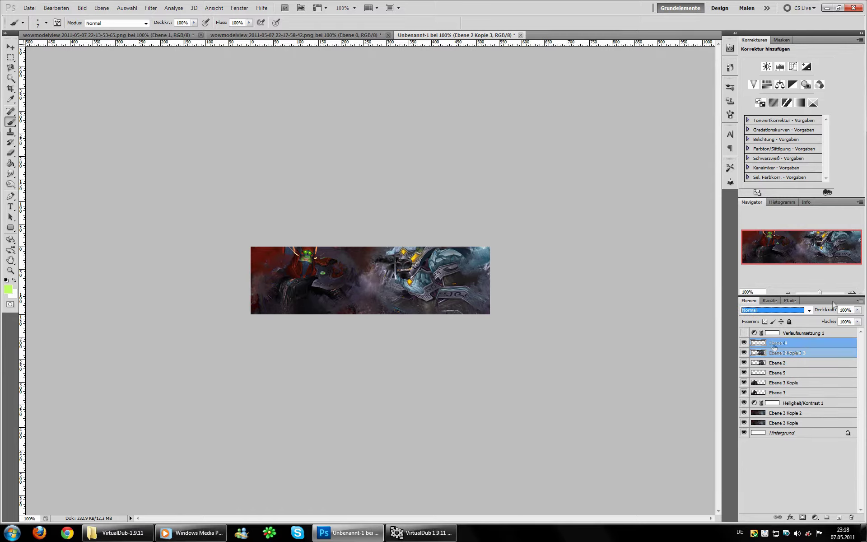
scroll(416, 265, up, 3)
click(7, 289)
click(422, 231)
key(Return)
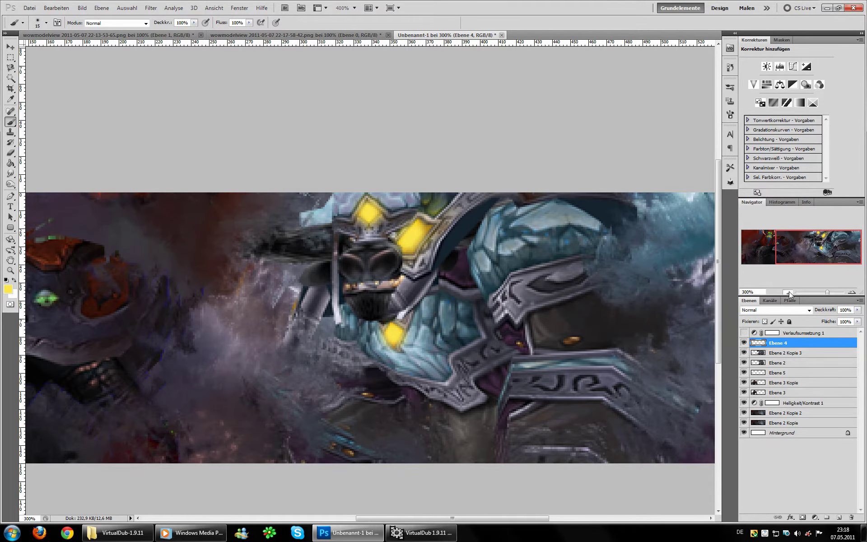
key(ctrl+1)
key(shift+alt+o)
key(ctrl+plus)
key(ctrl+plus)
key(ctrl+plus)
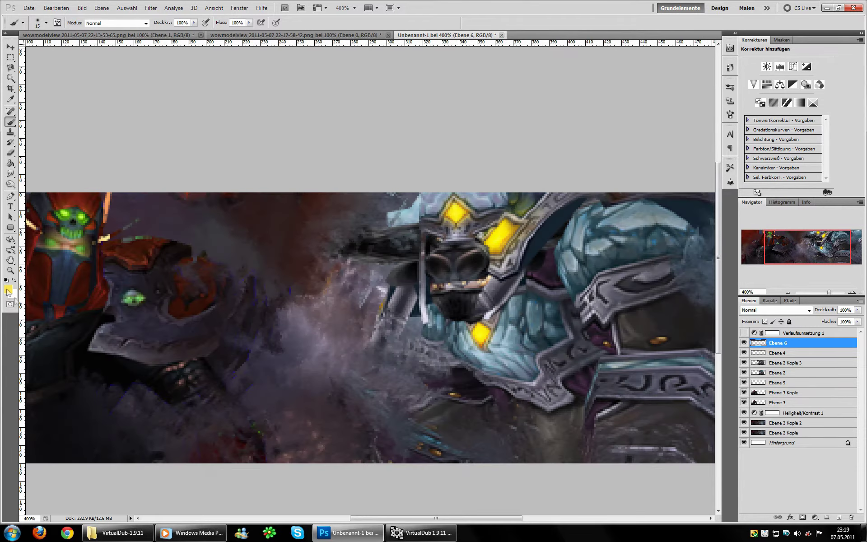
key(ctrl+1)
Blend the glow layer in Ineinanderkopieren and add a new layer above Ebene 3
key(shift+alt+o)
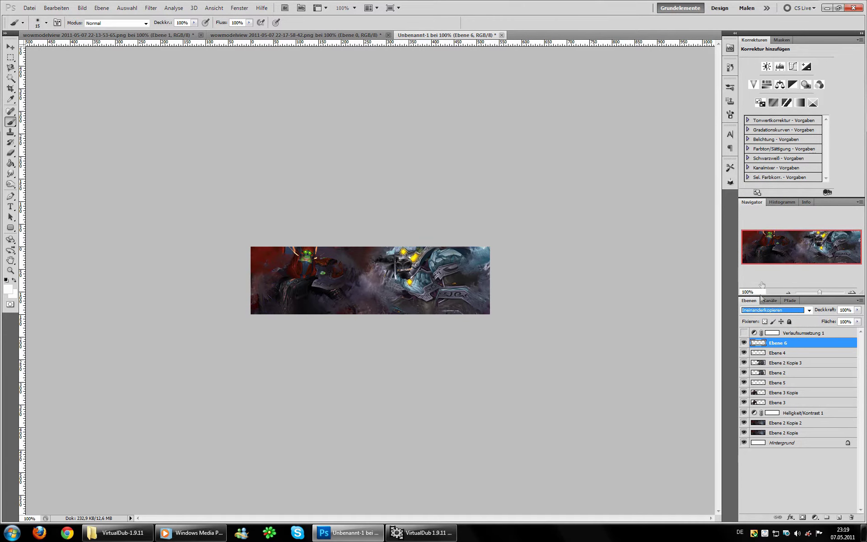
click(768, 353)
click(786, 403)
key(ctrl+shift+alt+n)
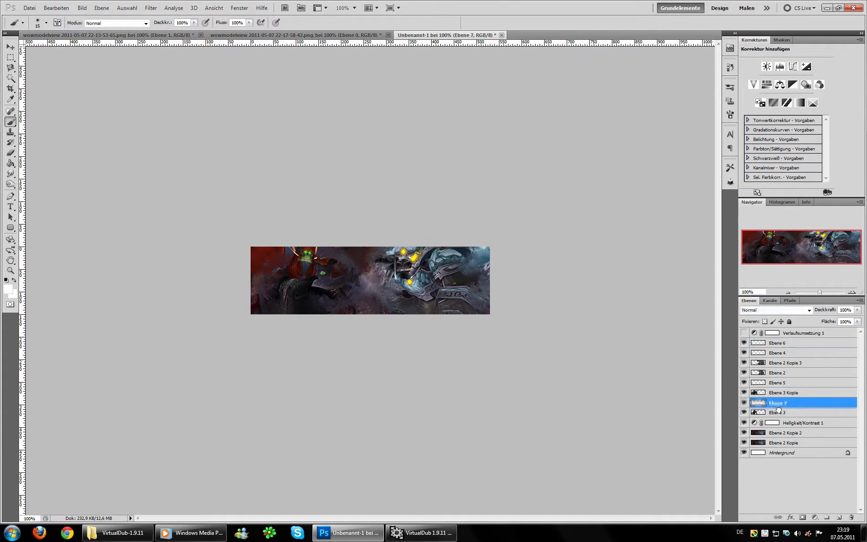
Replace the current brushes with the SS-arcane-runes set and pick a swirl rune brush
right_click(343, 253)
click(447, 255)
click(352, 152)
click(379, 273)
click(379, 204)
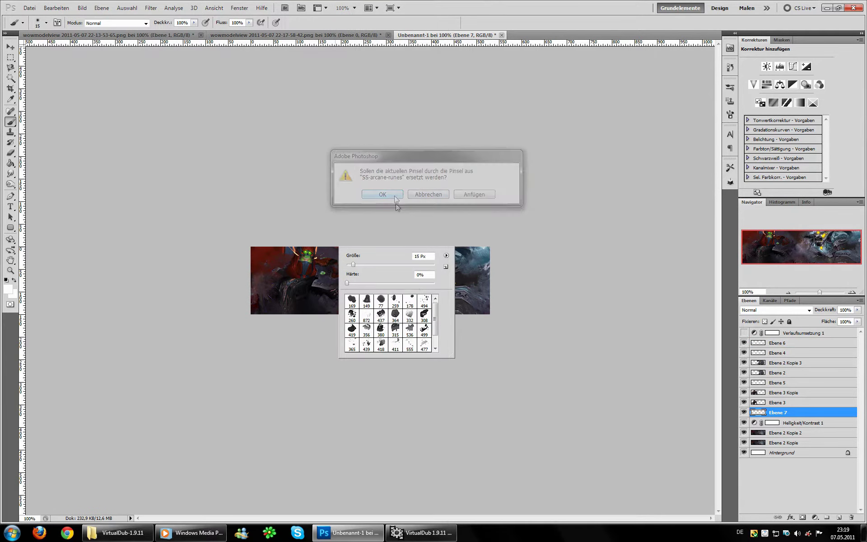
click(475, 194)
double_click(361, 343)
Stamp a merged copy of the artwork onto its own layer, then hide the rune and copy layers
right_click(411, 271)
key(Return)
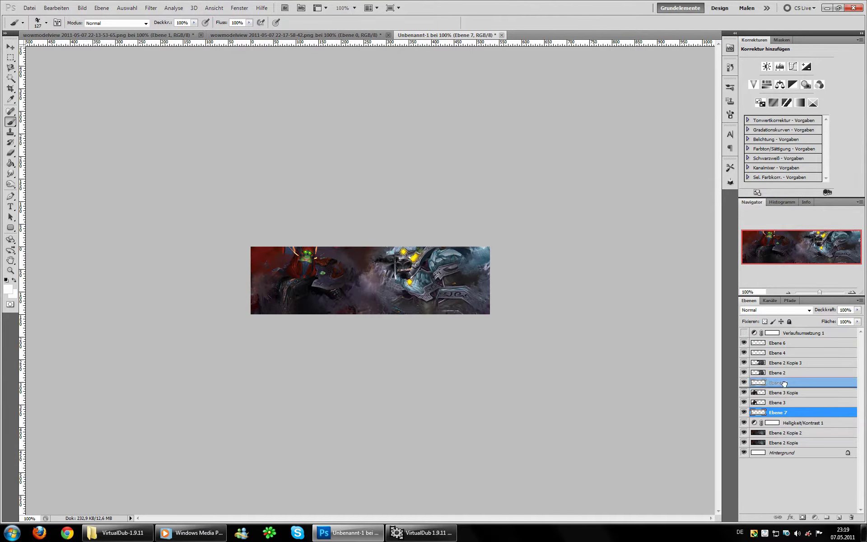
key(ctrl+shift+bracketright)
key(ctrl+shift+alt+n)
click(743, 353)
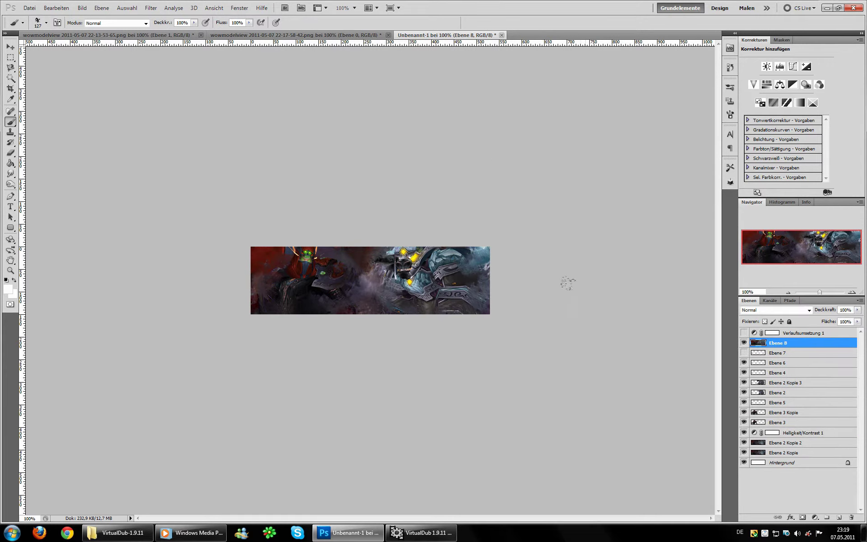
click(786, 352)
Stamp white swirl runes along the lower left with the brush shrunk to 160 px
click(408, 293)
right_click(400, 309)
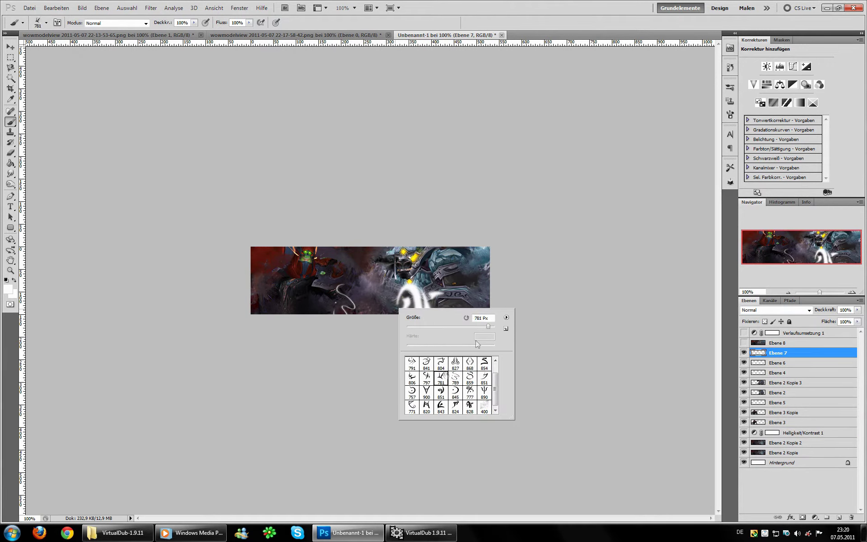
drag(488, 326, 447, 326)
click(342, 303)
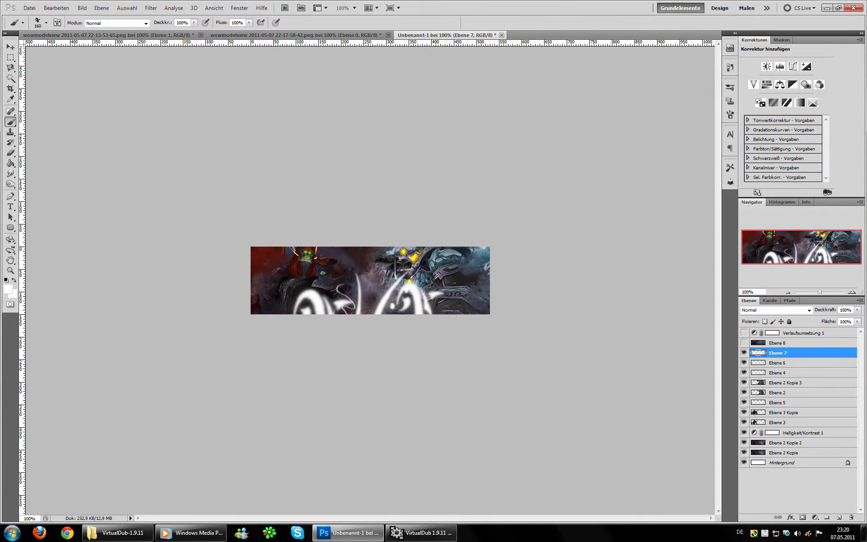
Clip the merged copy to the rune shapes and rotate it 180°
click(785, 343)
key(ctrl+alt+g)
key(ctrl+t)
right_click(449, 284)
click(474, 375)
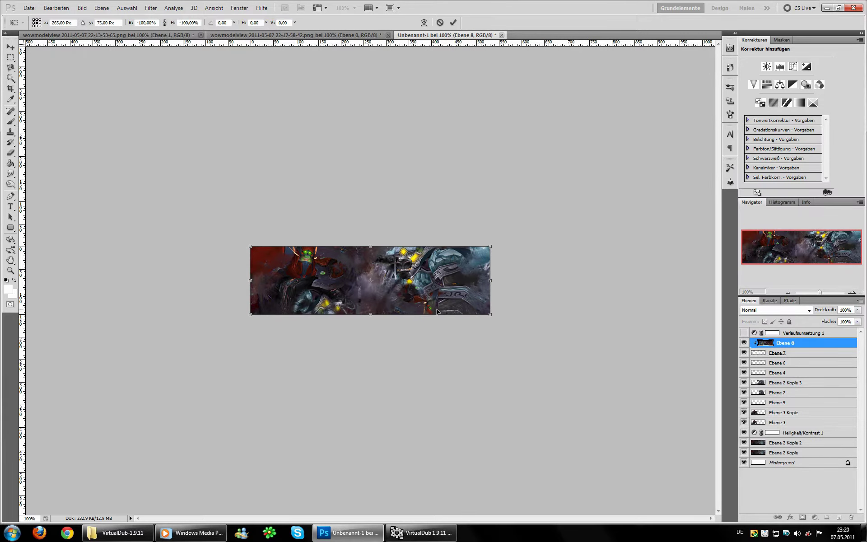
right_click(416, 307)
key(Return)
Toggle visibility of Ebene 7 down to Ebene 3 and reselect the clipped copy layer
drag(744, 353, 744, 422)
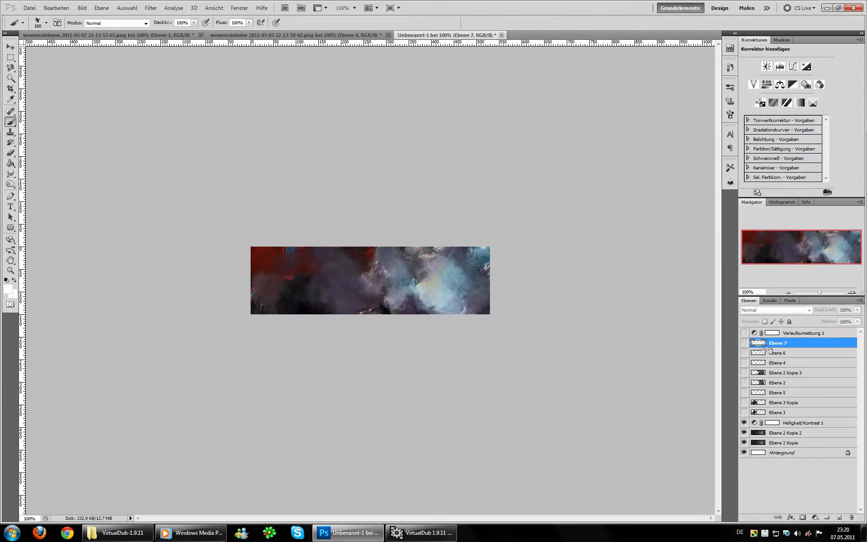
key(b)
click(81, 8)
key(Escape)
click(774, 309)
click(804, 346)
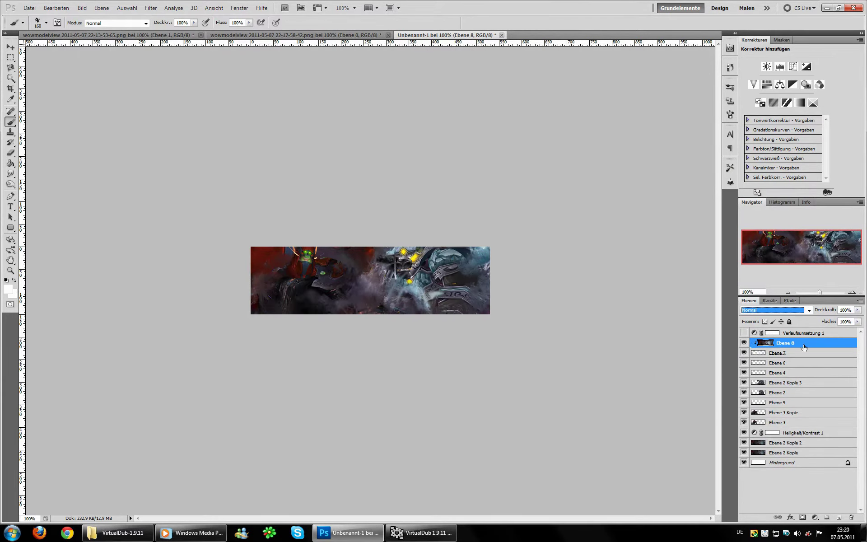
Flip the clipped copy layer vertically
click(777, 353)
key(v)
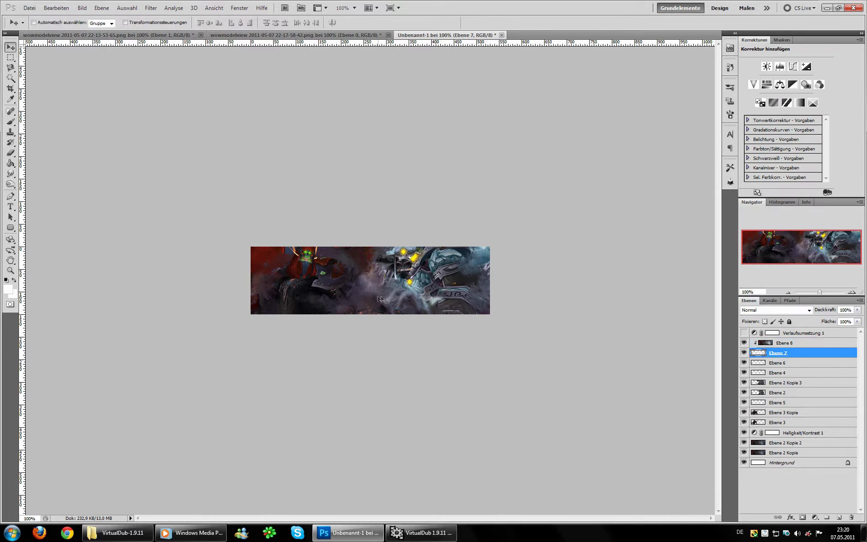
click(783, 343)
key(ctrl+t)
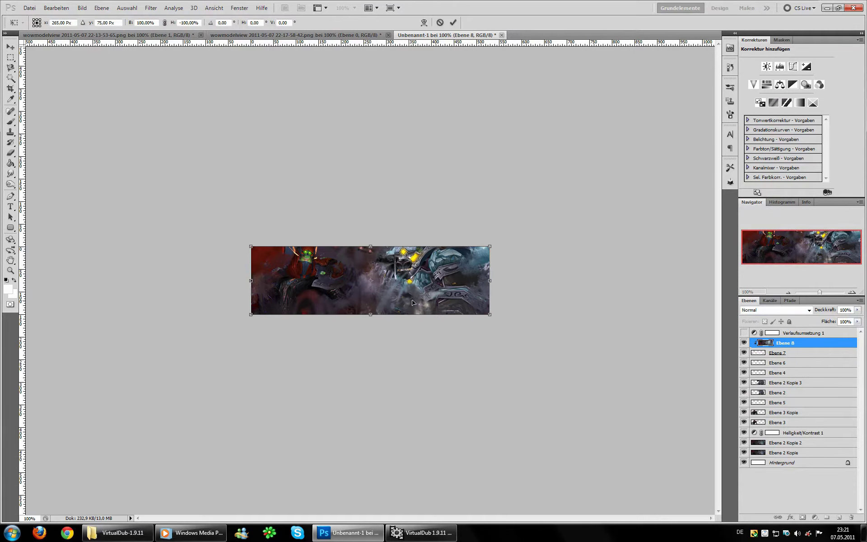
right_click(424, 299)
click(440, 342)
key(Return)
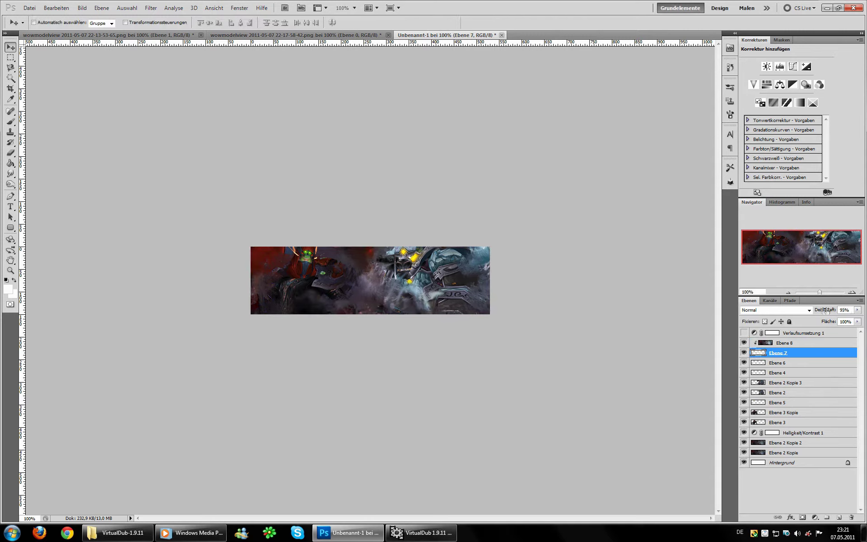
Delete the Verlaufsumsetzung 1 gradient map adjustment layer and select Ebene 6
click(808, 333)
key(Delete)
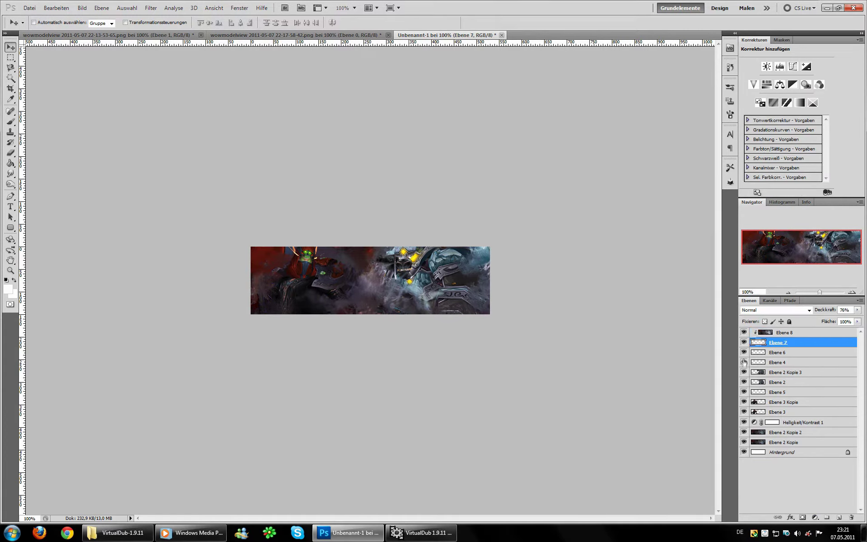
click(800, 355)
Restore the general brush set and paint cyan haze on the banner's right side
click(8, 289)
click(657, 380)
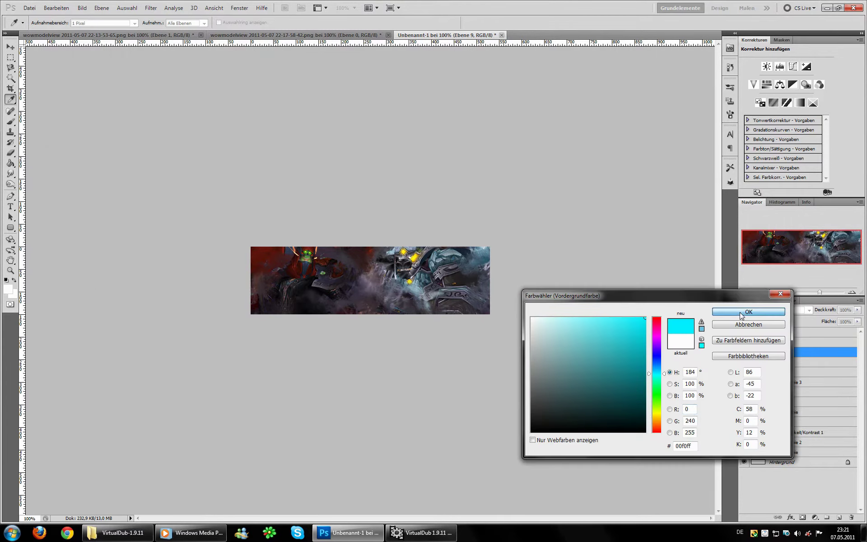
click(754, 309)
click(11, 121)
right_click(443, 299)
click(551, 308)
click(382, 194)
click(413, 354)
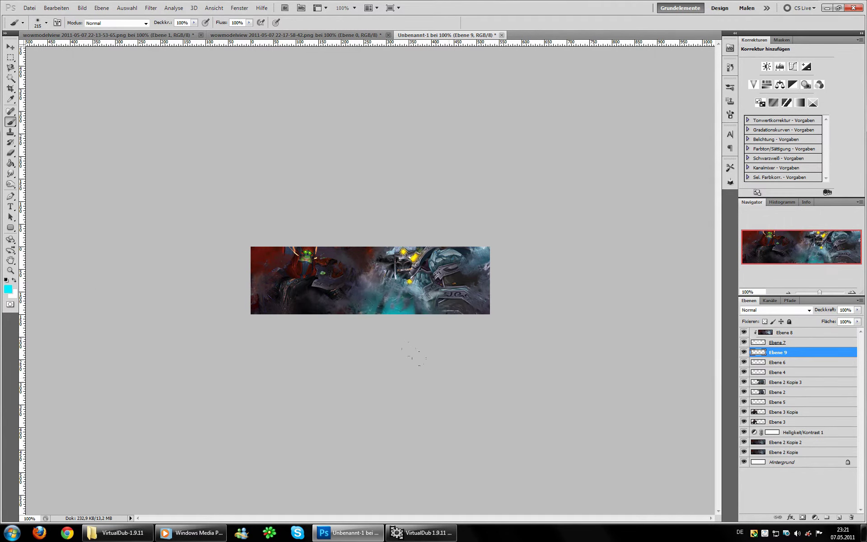
Paint saturated purple along the bottom left on a new Weiches Licht layer
key(ctrl+shift+bracketright)
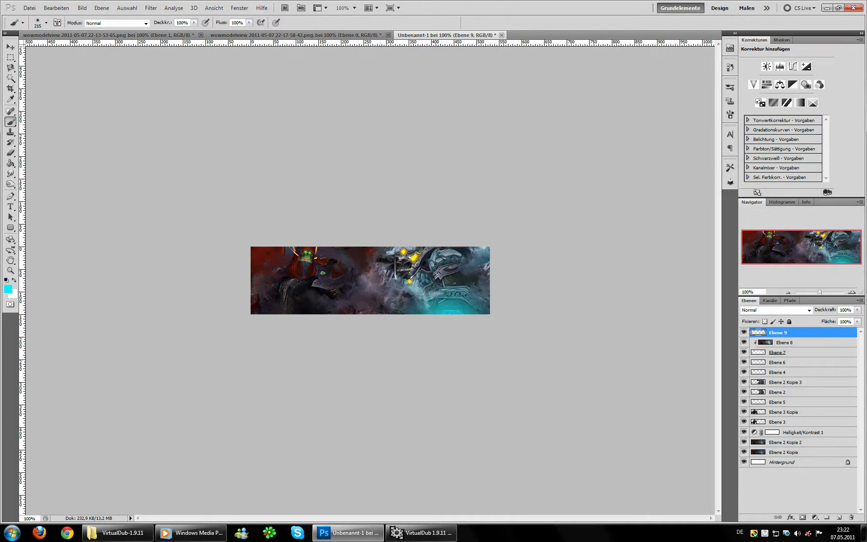
click(386, 312)
click(8, 289)
click(654, 334)
click(761, 310)
key(ctrl+shift+alt+n)
drag(255, 309, 356, 310)
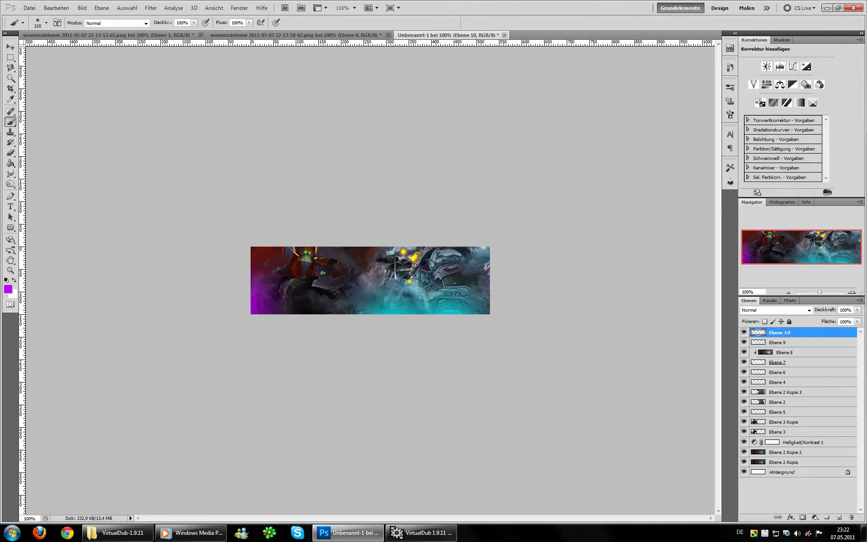
click(773, 309)
click(766, 194)
Paint a soft white glow at the top-left on a new Weiches Licht layer
key(ctrl+shift+alt+n)
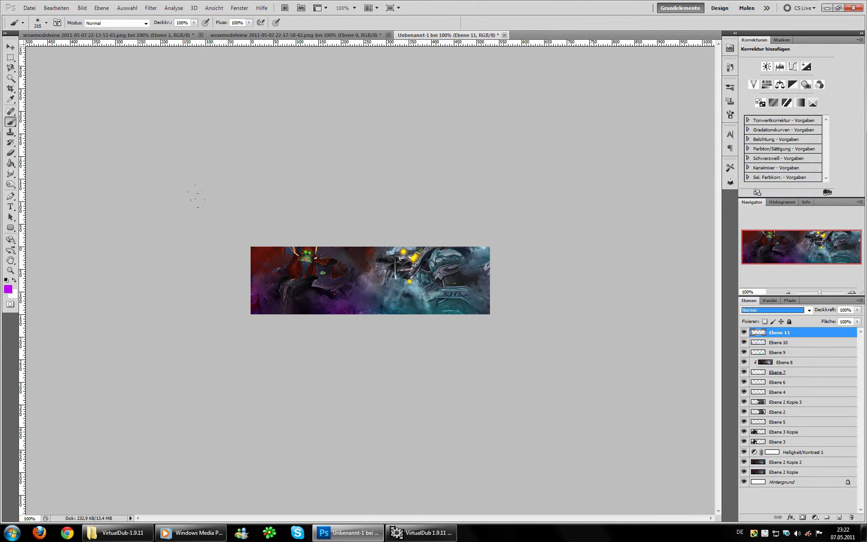
drag(271, 253, 294, 266)
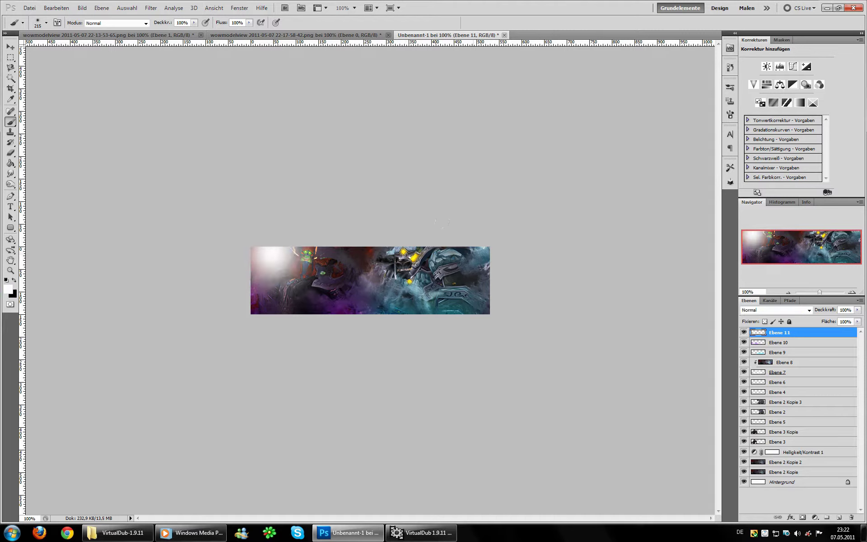
click(773, 310)
click(766, 194)
Paint a large white glow mid-banner with a 339 px soft brush, blended in Weiches Licht
right_click(357, 262)
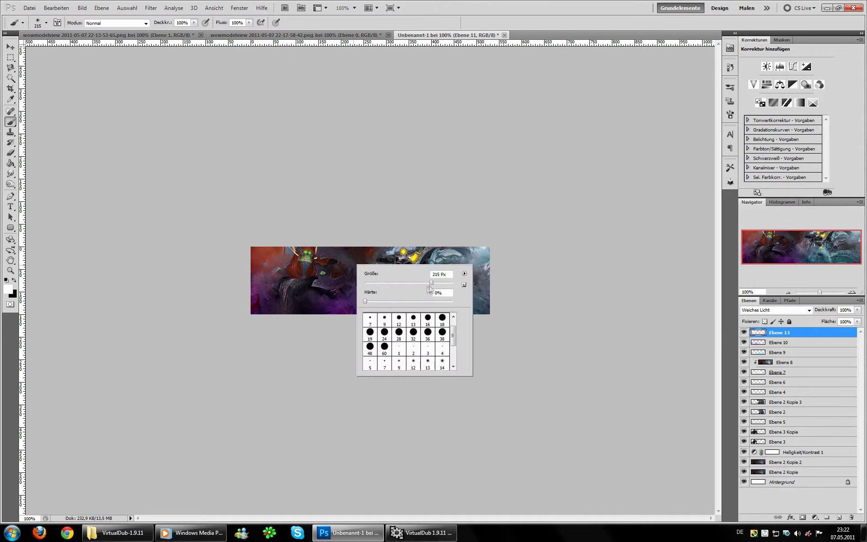
drag(343, 257, 354, 187)
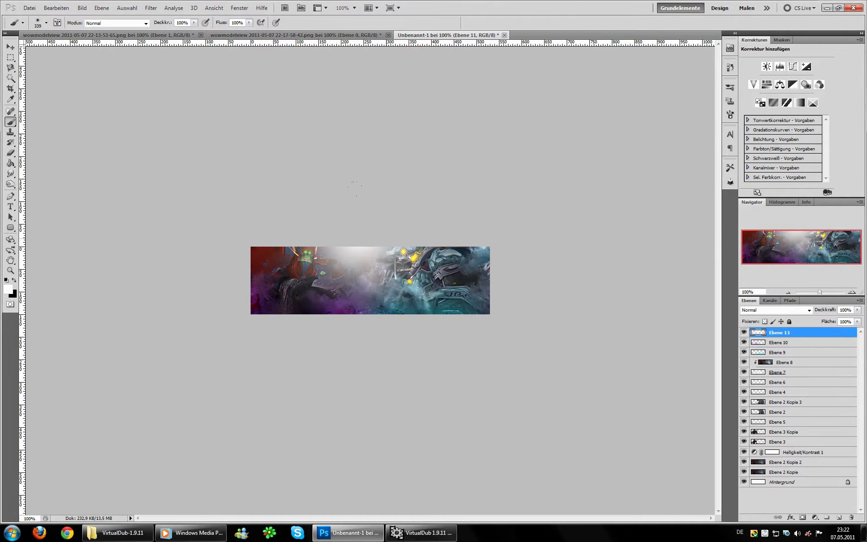
click(773, 309)
click(766, 194)
Zoom in and dodge highlights on Ebene 3 Kopie with a 55 px brush
click(792, 405)
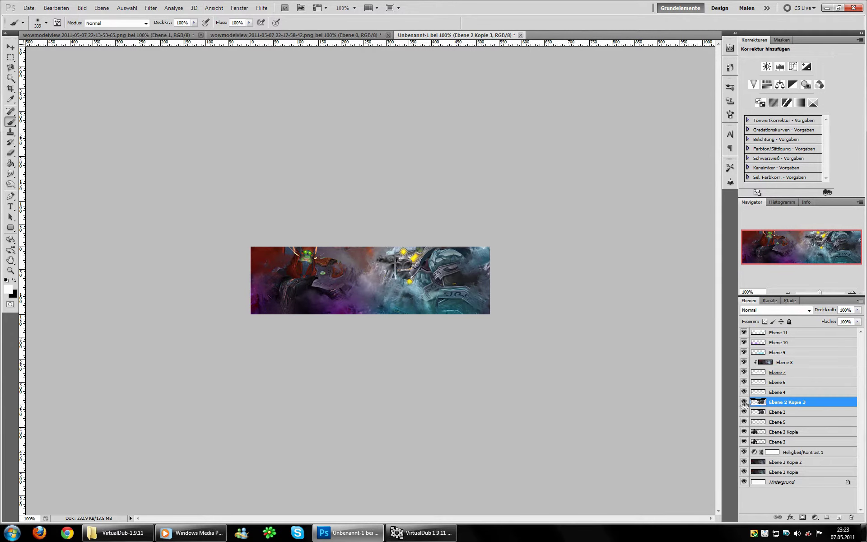
key(ctrl+plus)
key(ctrl+plus)
key(o)
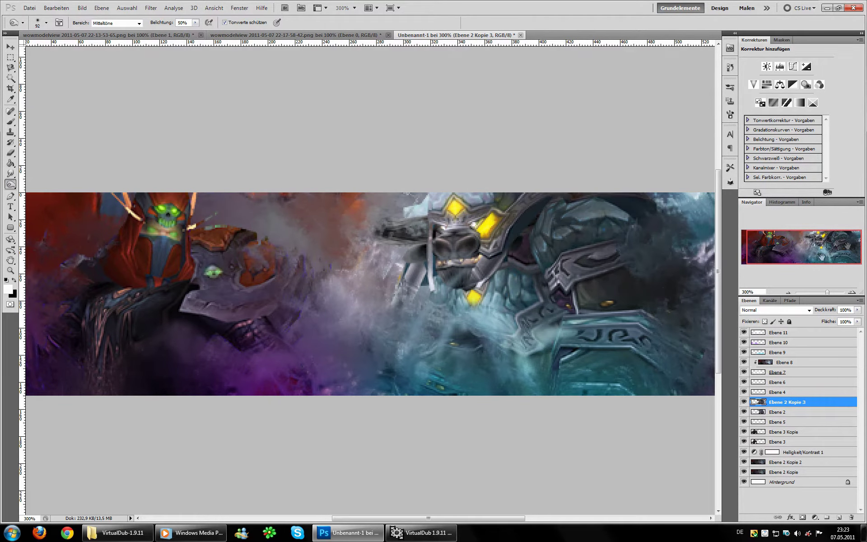
click(785, 431)
drag(61, 211, 88, 200)
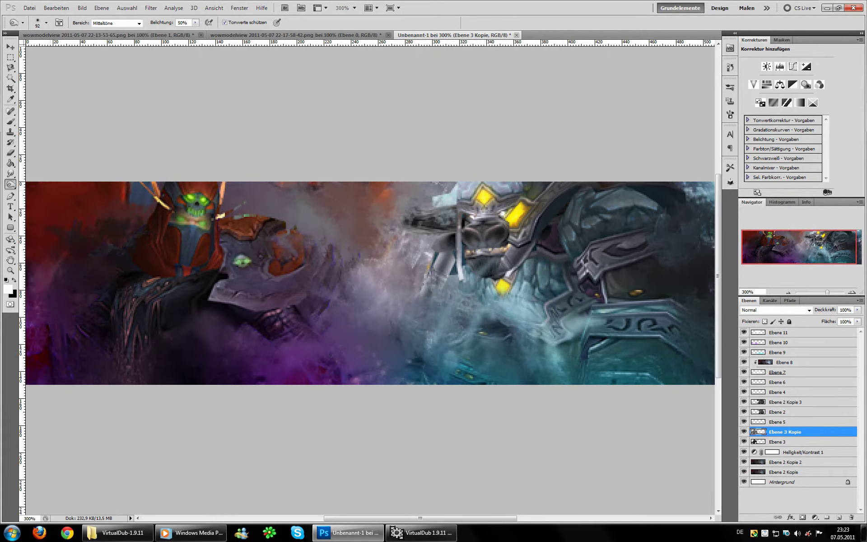
right_click(151, 199)
drag(181, 209, 174, 208)
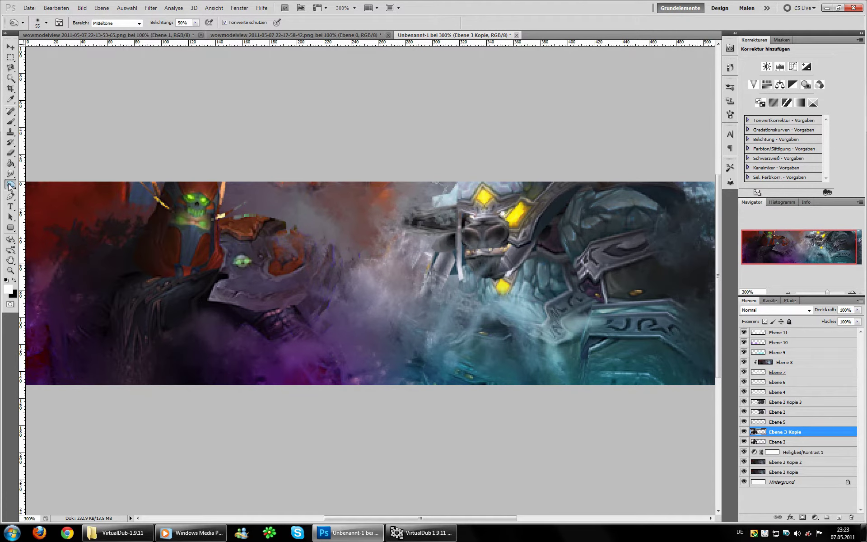
Burn shadows on the character's armour and edges with a 68 px brush, then zoom back to 100%
drag(10, 186, 43, 193)
right_click(260, 216)
drag(316, 226, 330, 226)
mouse_move(422, 180)
mouse_down()
mouse_move(394, 173)
mouse_move(431, 312)
mouse_up()
drag(366, 192, 428, 343)
key(ctrl+1)
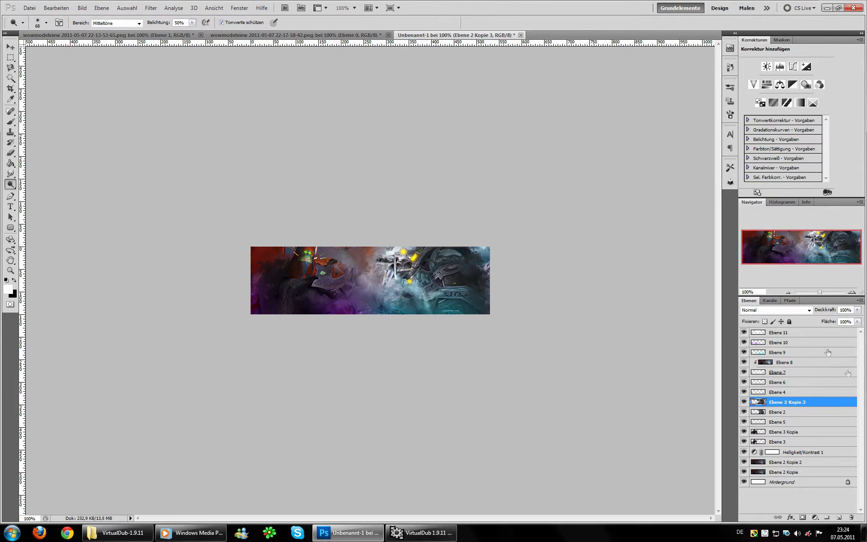
Duplicate Ebene 10, Ebene 9 and Ebene 5 to strengthen their effects
click(813, 343)
key(ctrl+j)
click(794, 362)
key(ctrl+j)
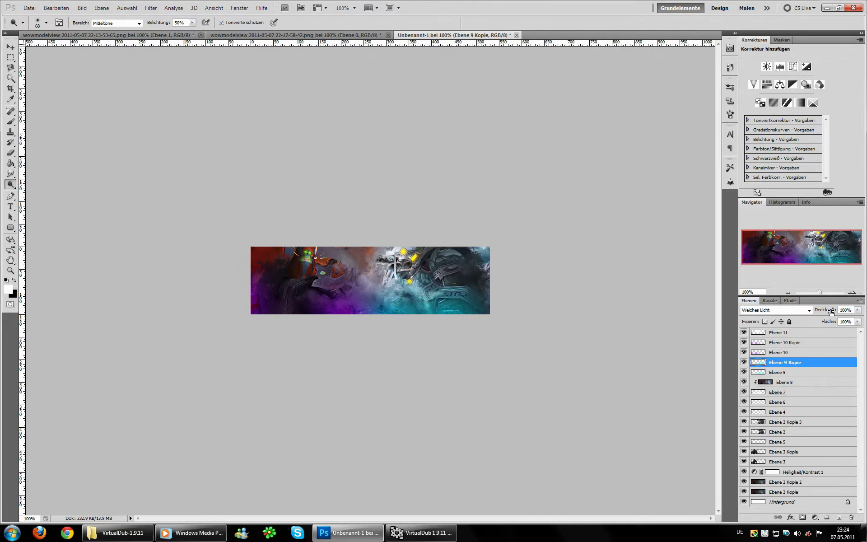
click(799, 342)
text(50)
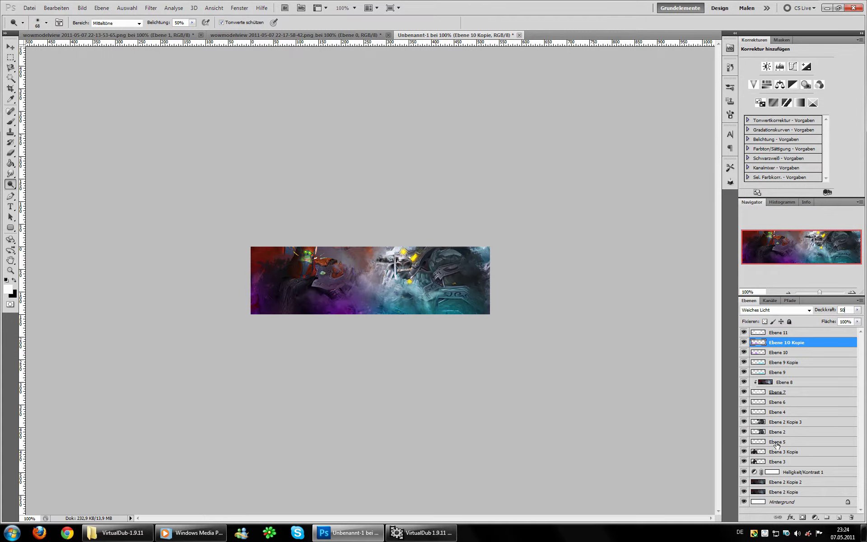
click(777, 444)
key(ctrl+j)
Check the Alles.txt notes file, then move Ebene 12 just below Ebene 10
key(super+Right)
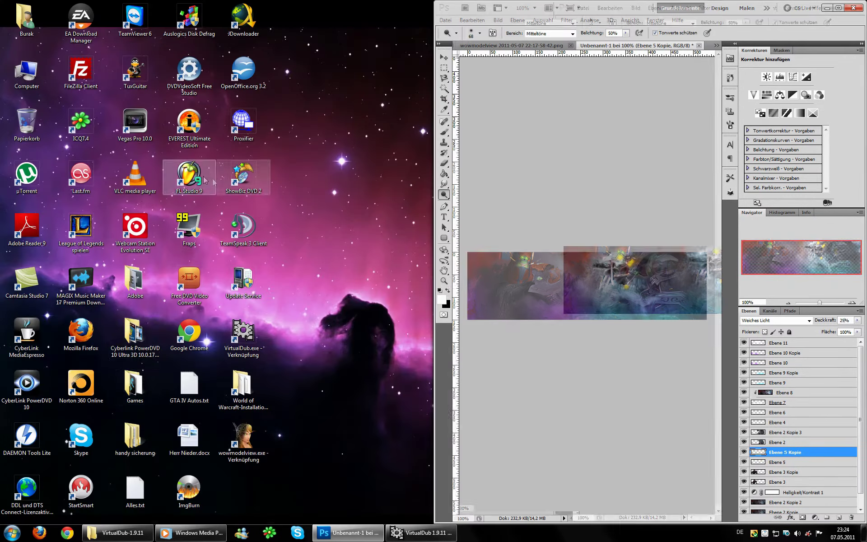
double_click(135, 495)
key(alt+Tab)
key(super+Up)
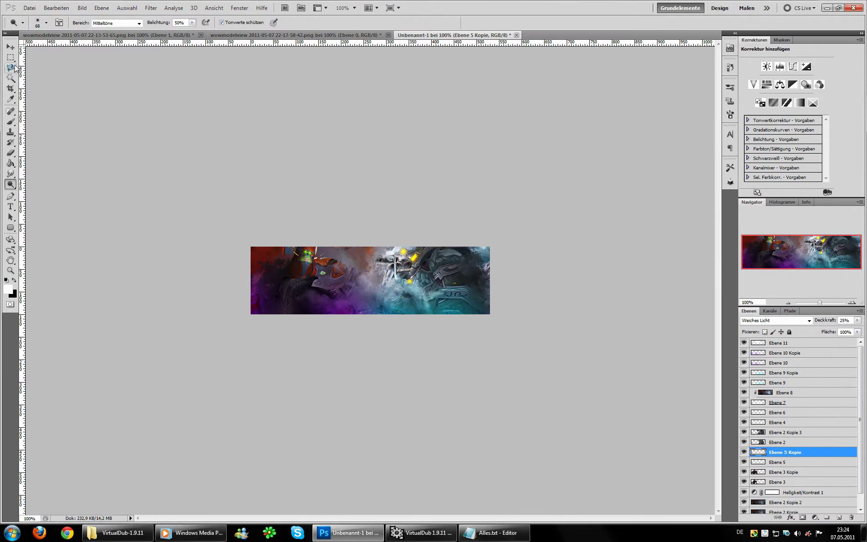
click(788, 434)
drag(848, 501, 790, 367)
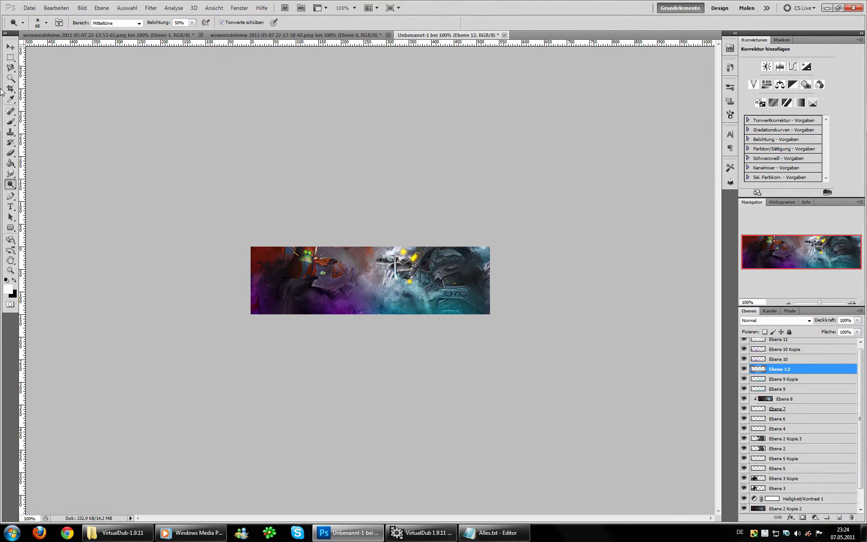
Stamp a bolt with the 303 lightning brush and rotate it about 144 degrees
key(b)
right_click(460, 290)
click(567, 298)
click(537, 377)
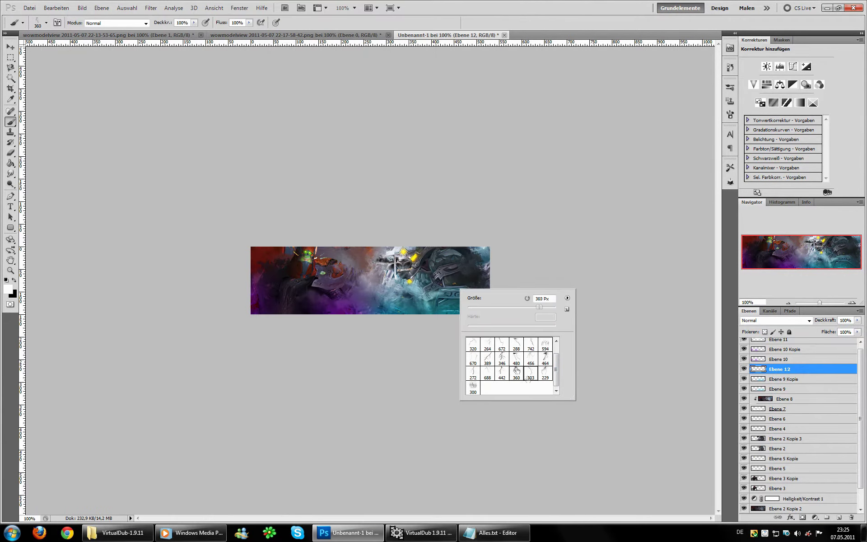
double_click(530, 372)
click(404, 294)
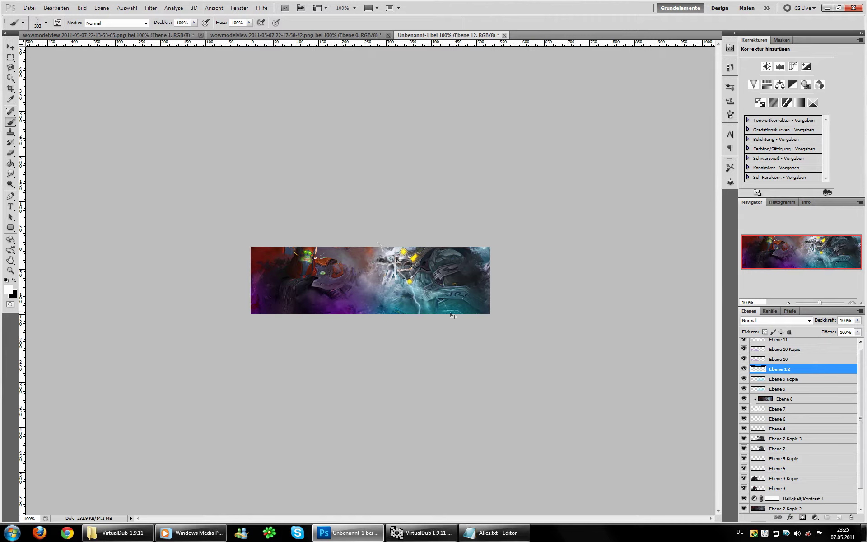
key(ctrl+t)
drag(451, 315, 392, 300)
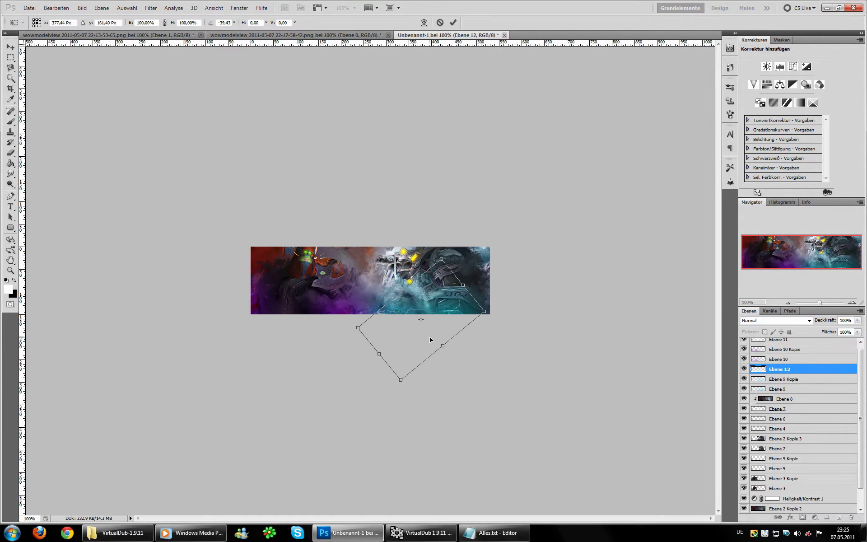
key(Return)
Add a wider lightning bolt and blend the lightning layer in Ineinanderkopieren
key(e)
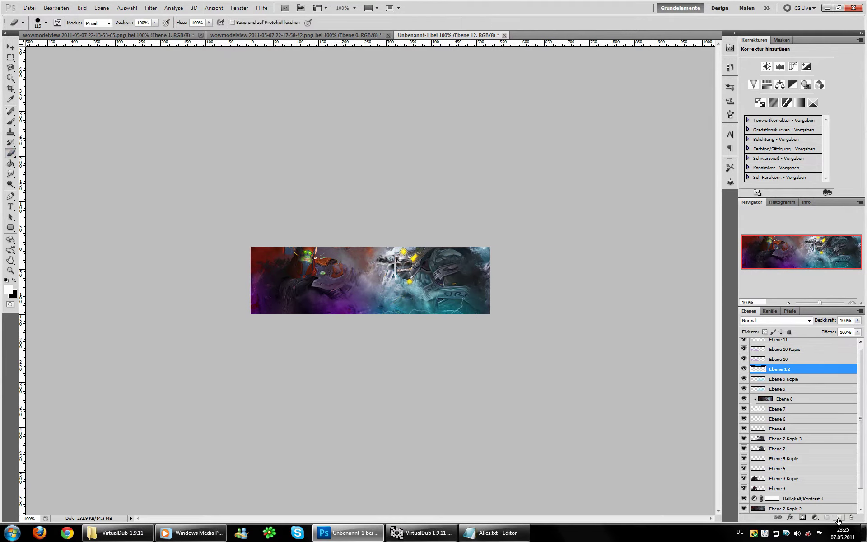
right_click(570, 315)
double_click(542, 343)
click(580, 329)
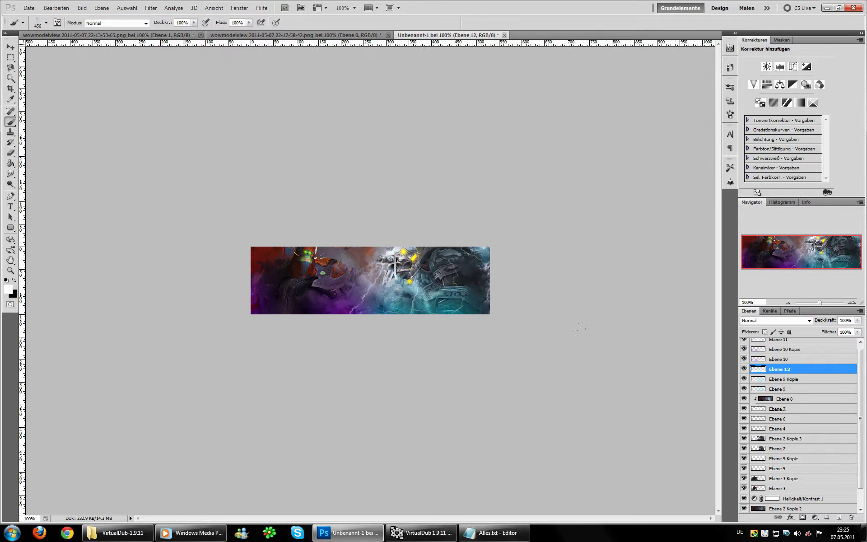
click(775, 320)
click(768, 197)
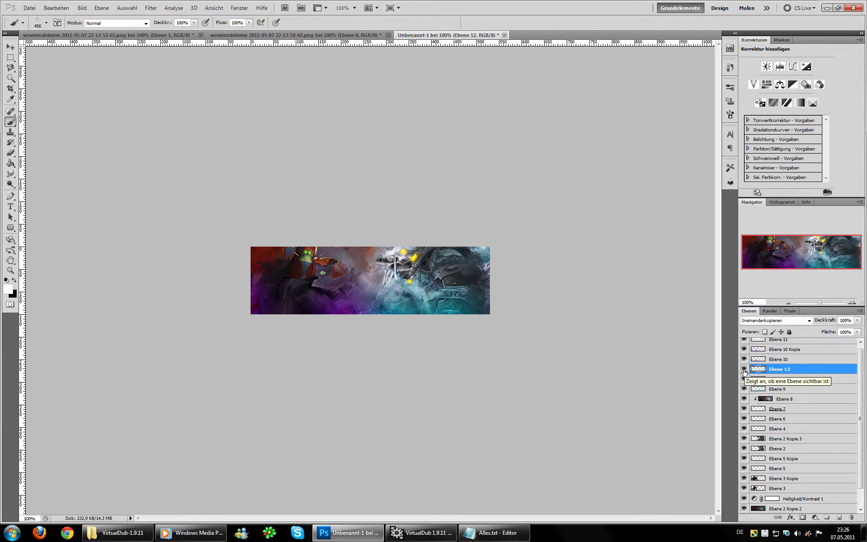
Sample a purple from the banner as the foreground colour
right_click(260, 296)
click(366, 303)
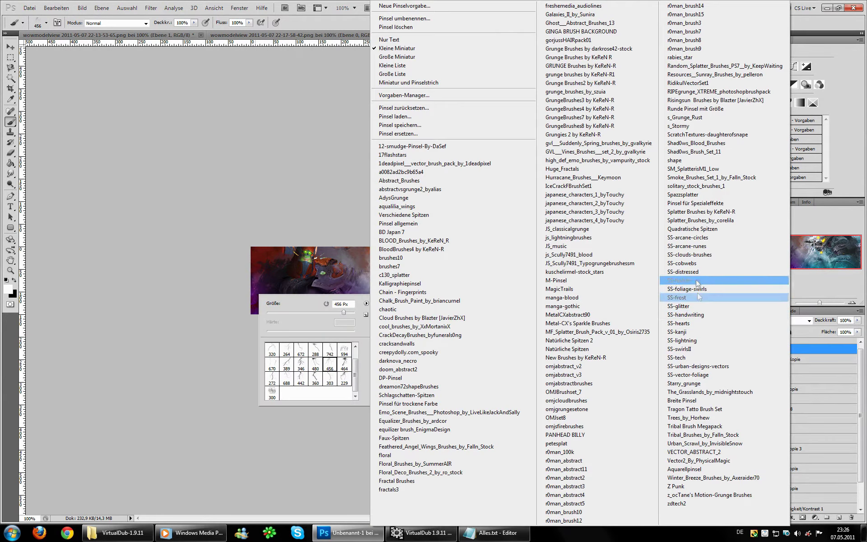
key(Escape)
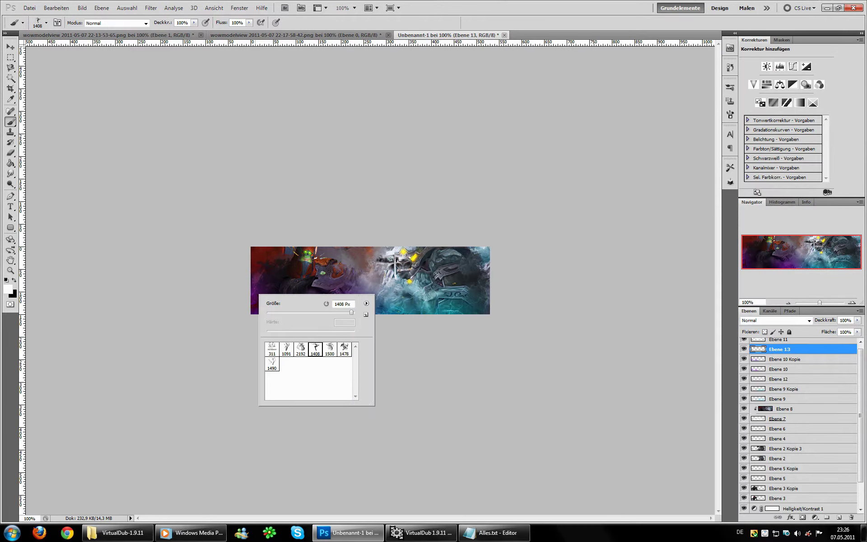
click(8, 289)
click(330, 312)
key(Return)
Select the 1500 brush for the purple strokes
key(b)
right_click(369, 307)
click(775, 320)
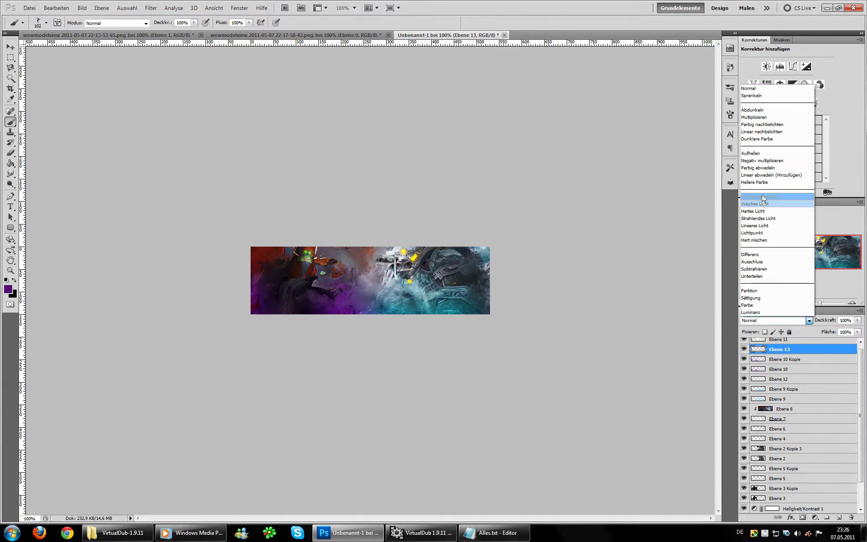
right_click(336, 300)
double_click(407, 356)
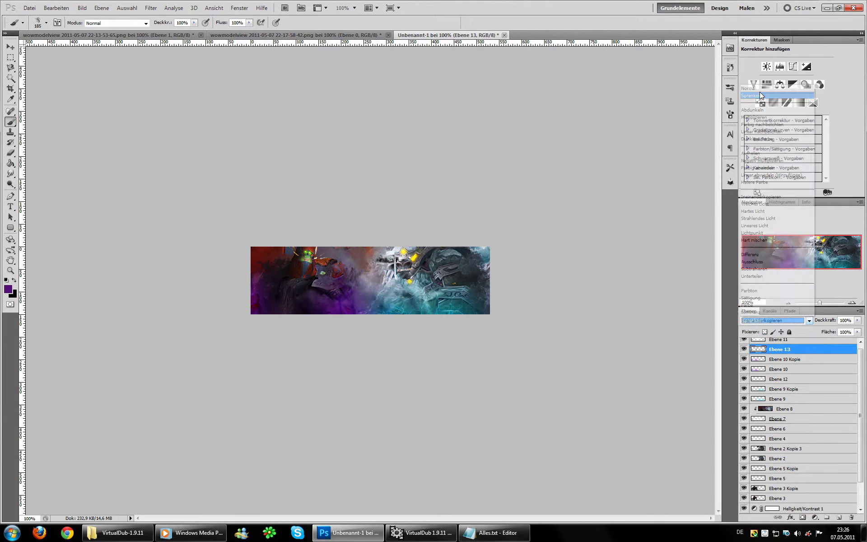
Paint bright purple strokes across the banner's lower middle
click(838, 517)
click(8, 289)
click(330, 298)
key(Return)
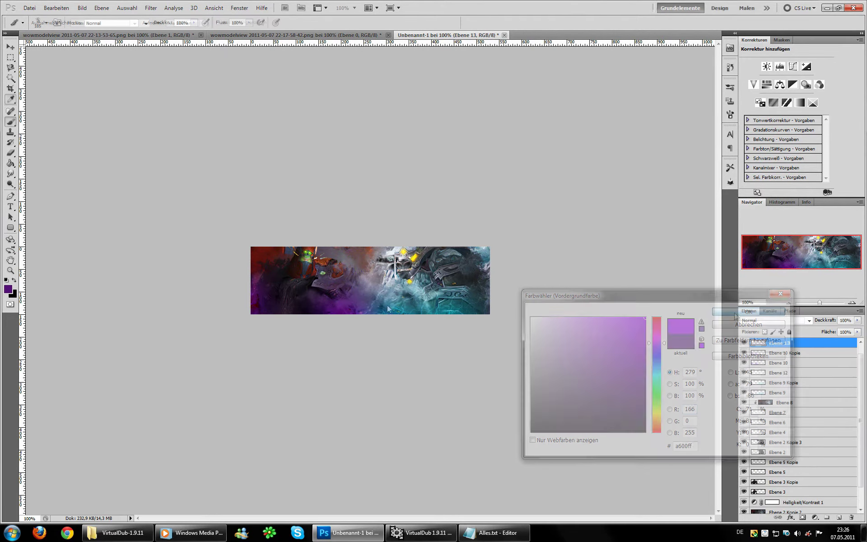
drag(348, 294, 237, 256)
right_click(366, 301)
key(Return)
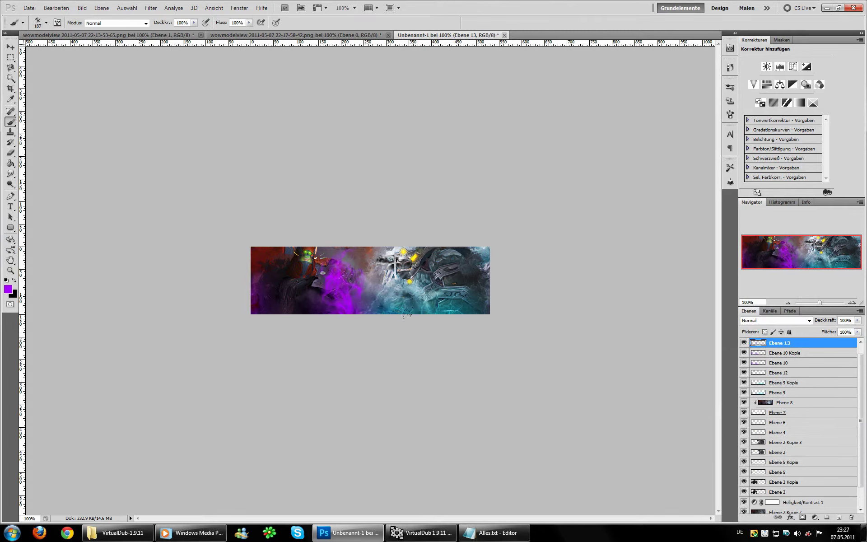
Blend Ebene 13 in Ineinanderkopieren and add Ebene 14 above it
click(776, 320)
click(758, 205)
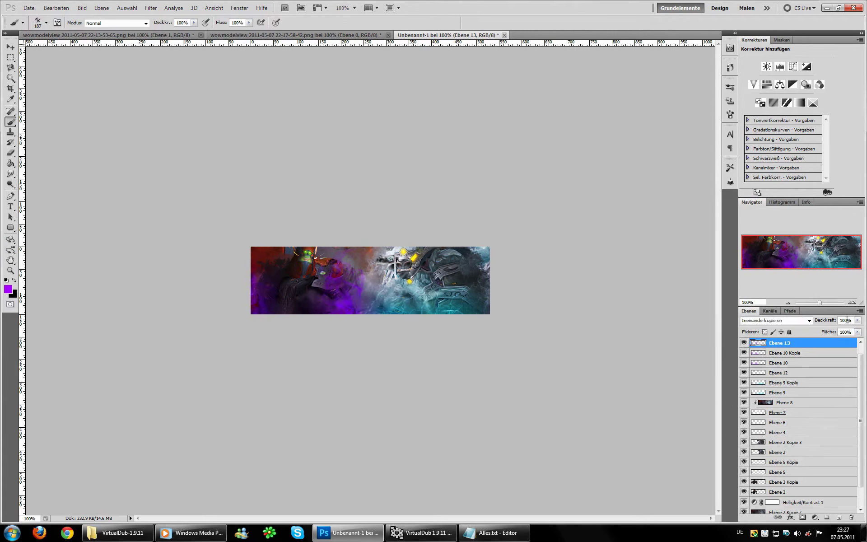
text(50)
click(839, 517)
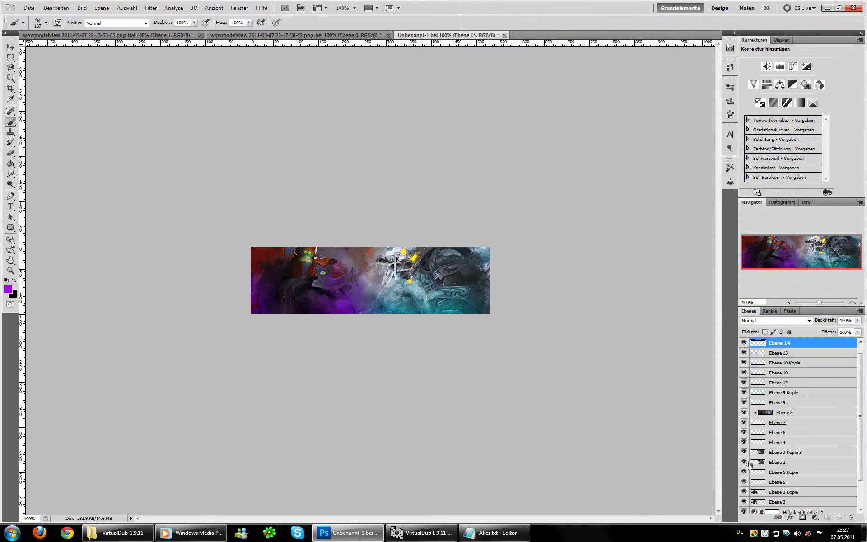
drag(744, 452, 744, 462)
drag(744, 501, 743, 492)
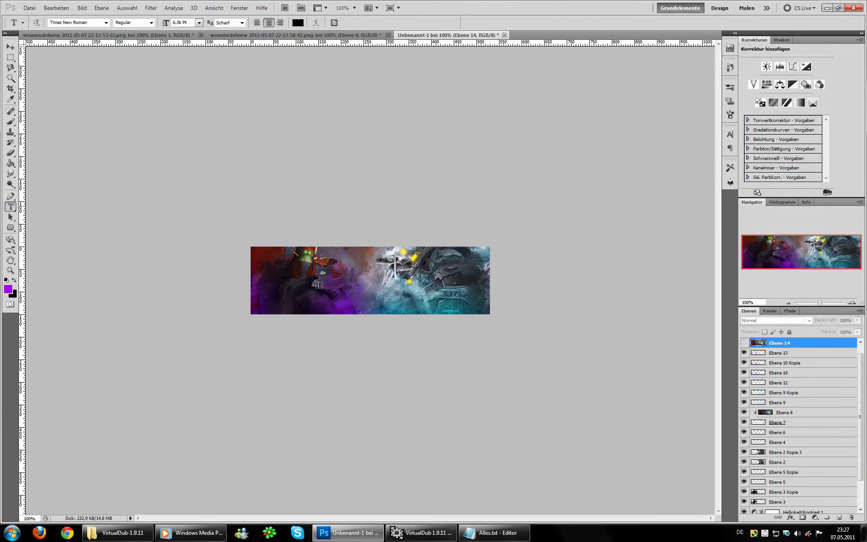
Write 'Catch me if you can' across the lower banner in the trashco font, enlarged
drag(313, 288, 438, 314)
text(Catch me if you can)
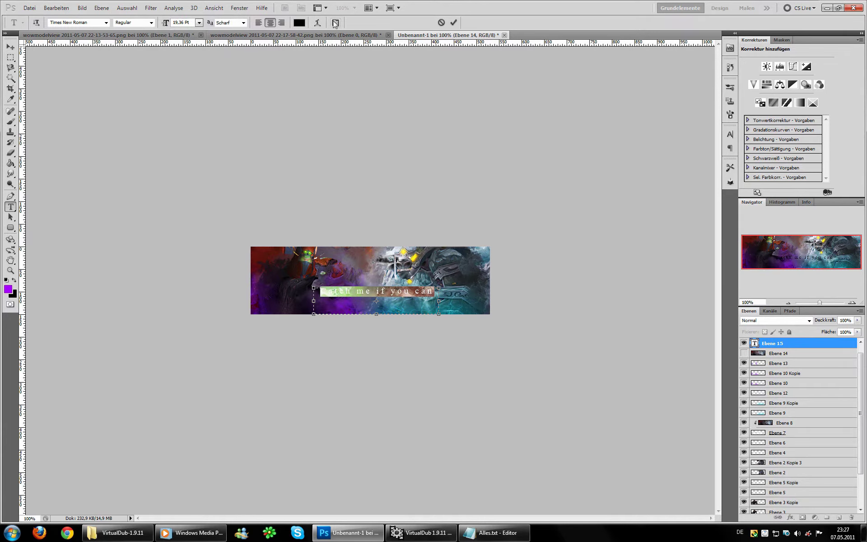
click(335, 23)
click(730, 135)
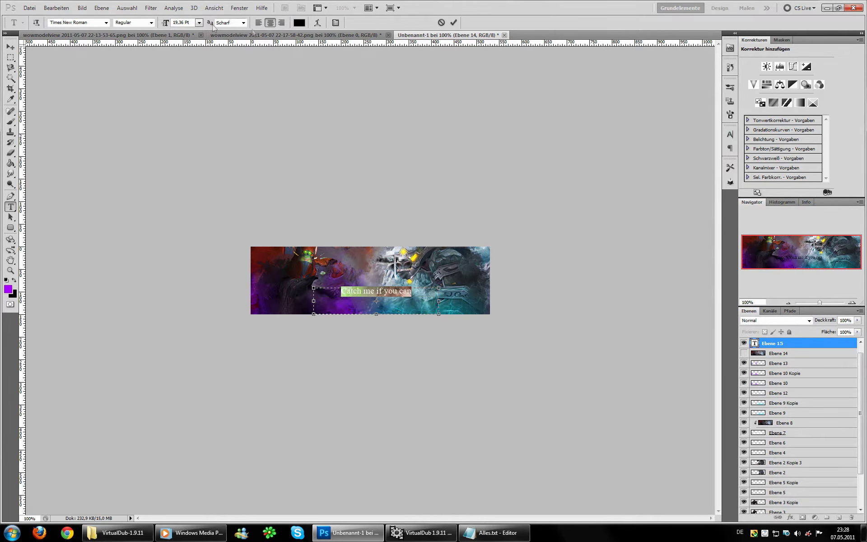
click(106, 22)
click(63, 81)
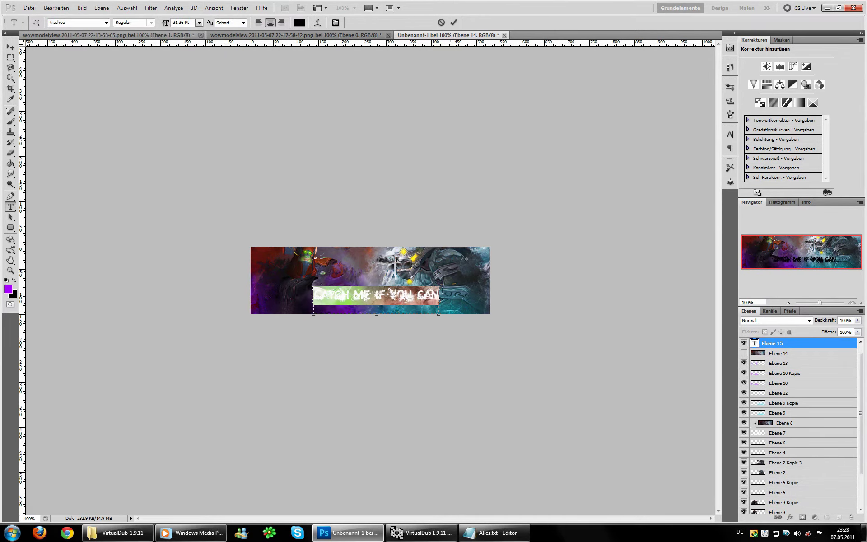
drag(167, 25, 213, 25)
click(10, 46)
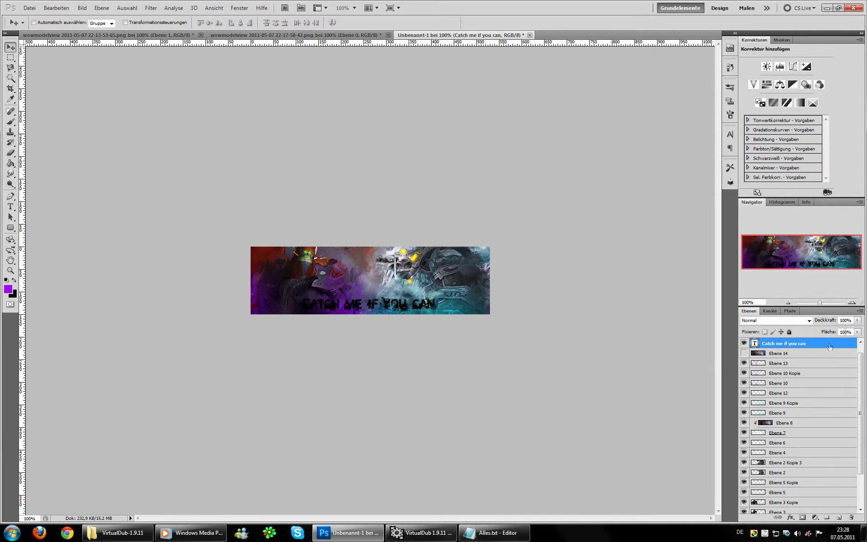
Show Ebene 14 above the text layer, clip and transform it, then apply Brightness/Contrast
click(743, 353)
drag(786, 353, 794, 341)
alt+click(812, 348)
right_click(449, 293)
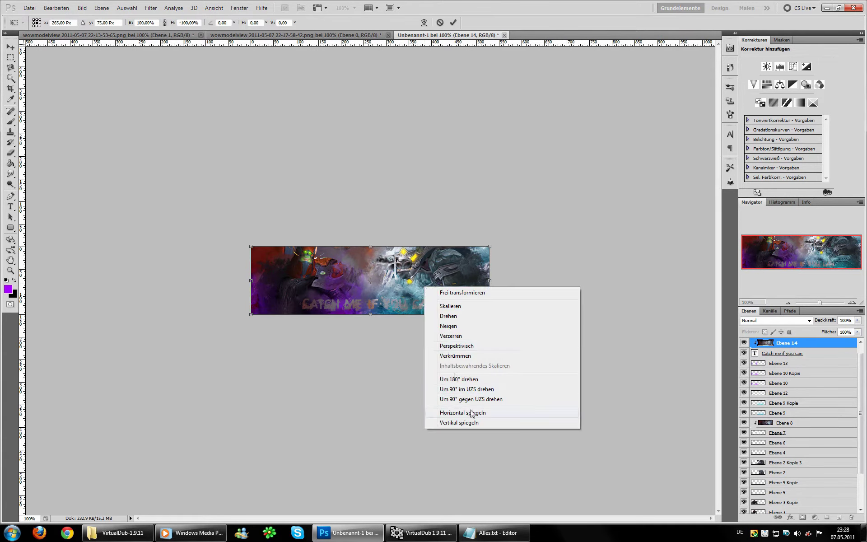
key(Return)
click(82, 7)
mouse_move(97, 31)
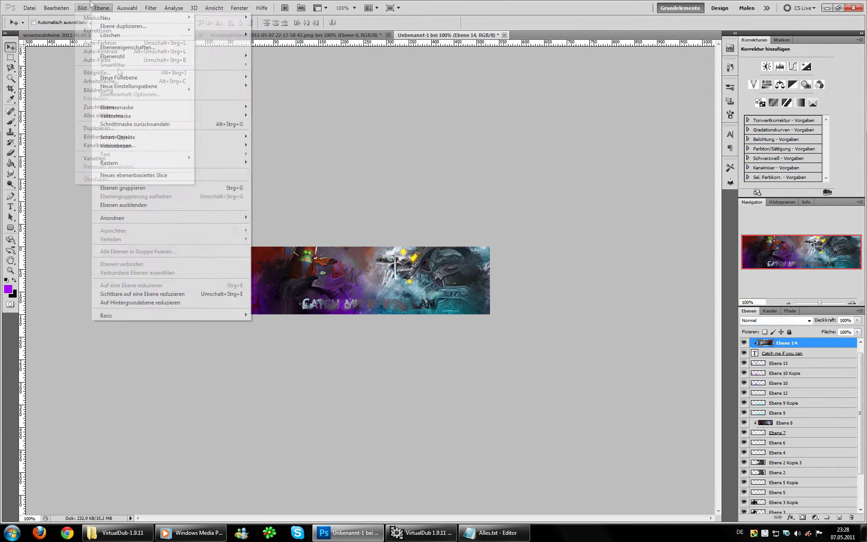
click(212, 33)
key(Return)
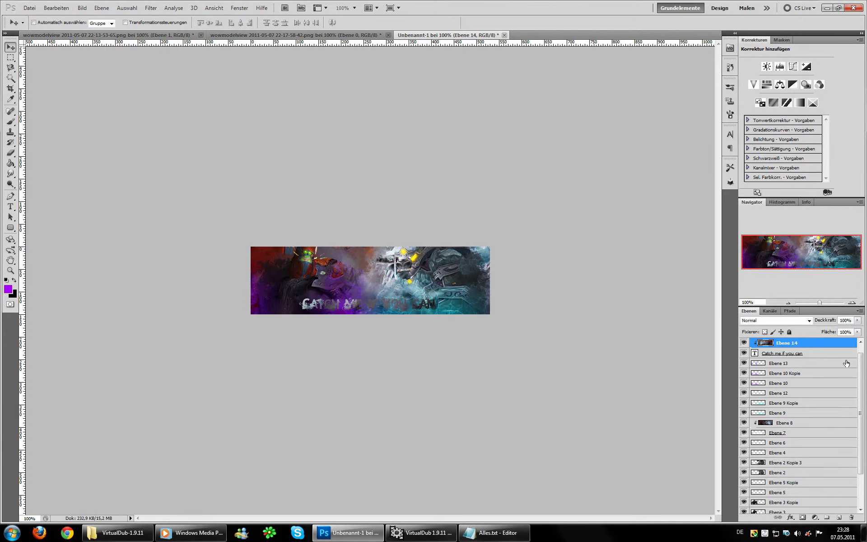
Hide the text layer, briefly open its layer style, and clip Ebene 14 to it again
click(743, 353)
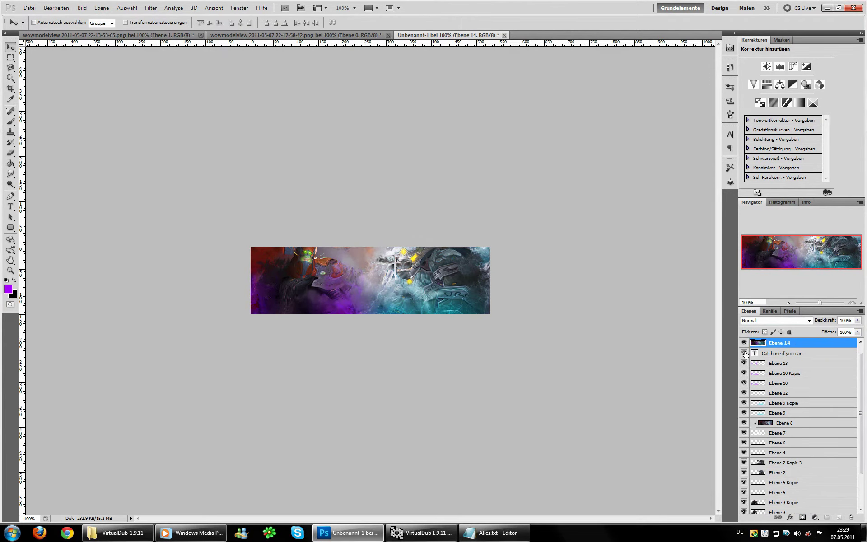
right_click(806, 343)
double_click(806, 352)
key(Escape)
click(807, 343)
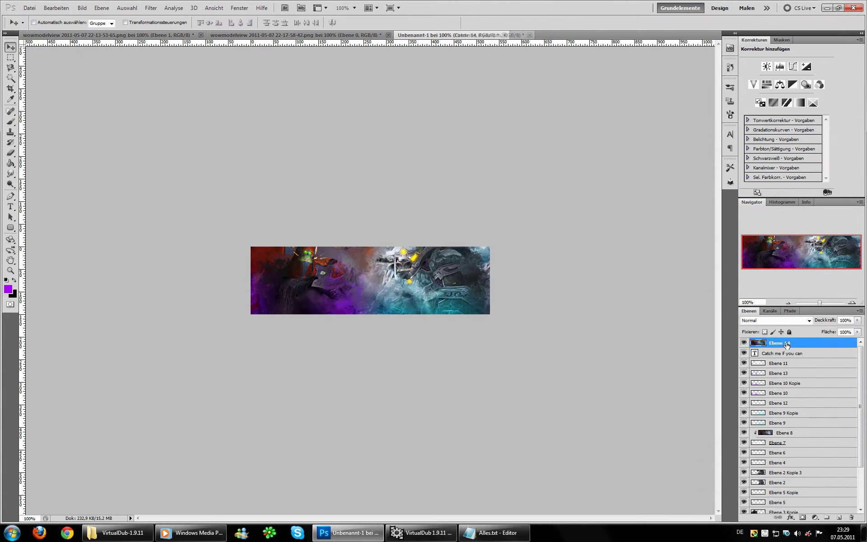
Re-clip Ebene 14, then give the text a blue outer glow at 10% opacity and 40 px
key(ctrl+alt+g)
key(ctrl+t)
right_click(444, 298)
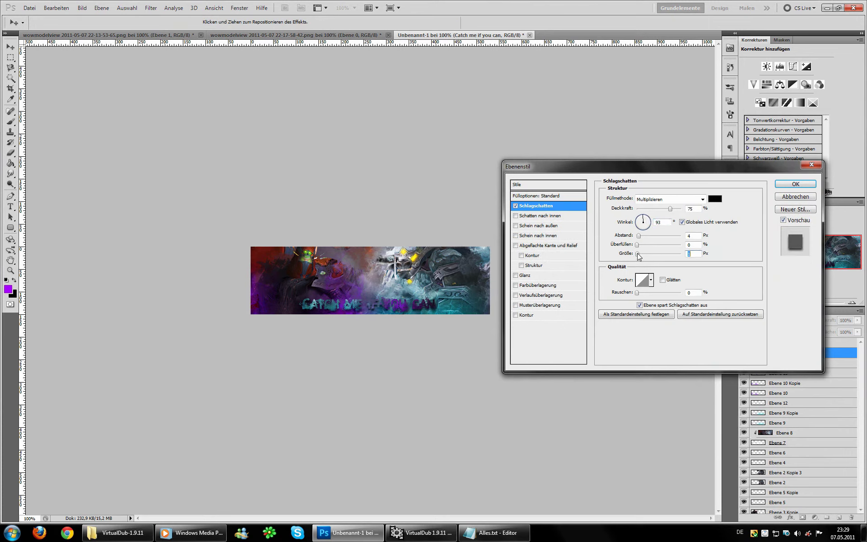
click(517, 225)
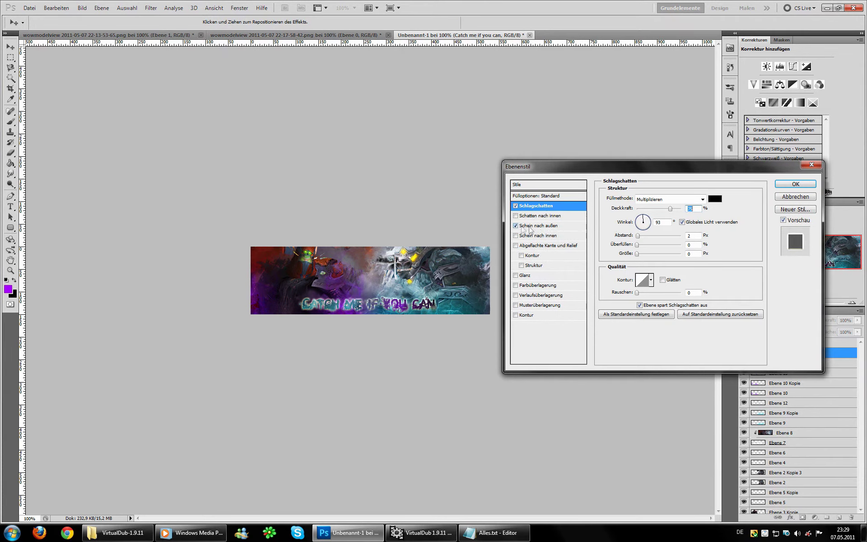
drag(657, 396, 657, 360)
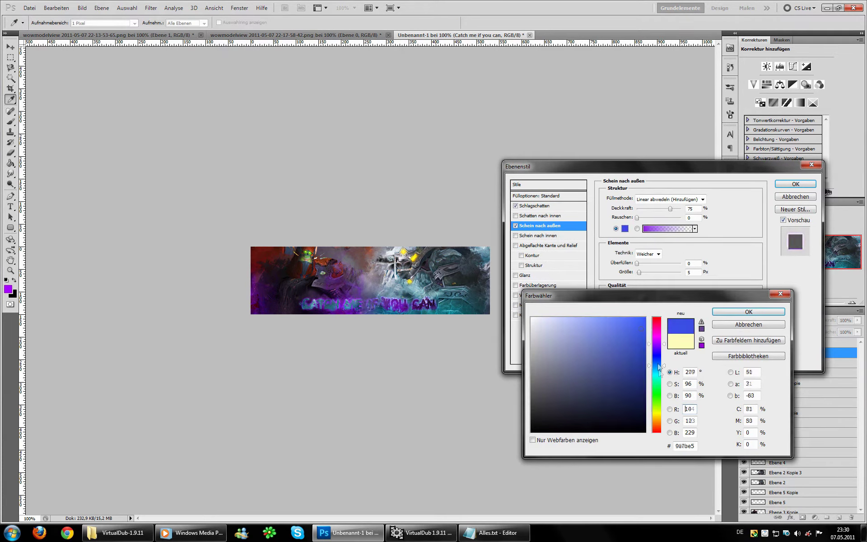
click(644, 322)
key(Return)
drag(639, 272, 646, 272)
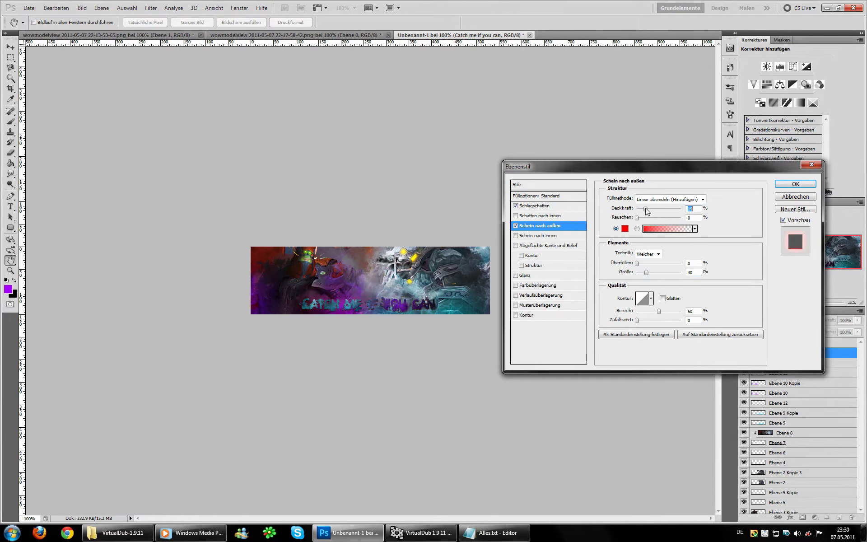
drag(670, 209, 640, 208)
Add a 1 px stroke at 34% opacity to the text and apply the layer style
click(515, 315)
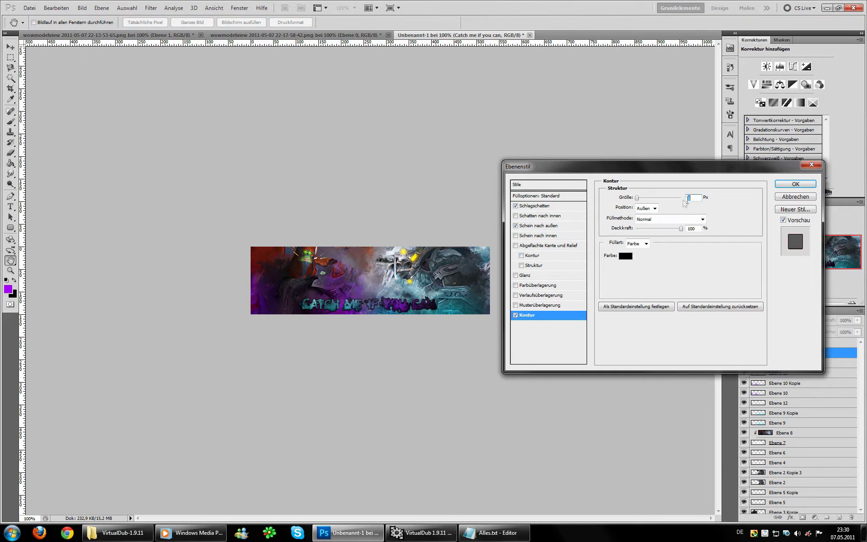
click(653, 219)
click(657, 337)
click(653, 222)
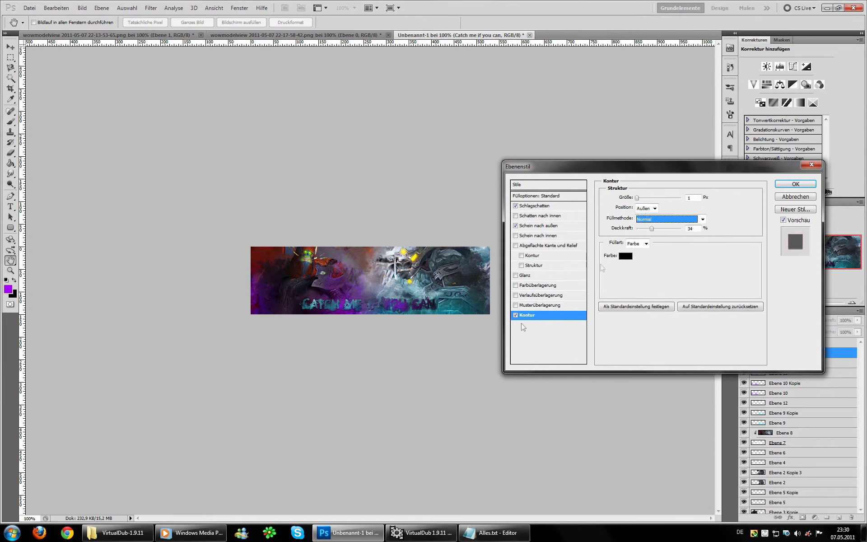
click(796, 184)
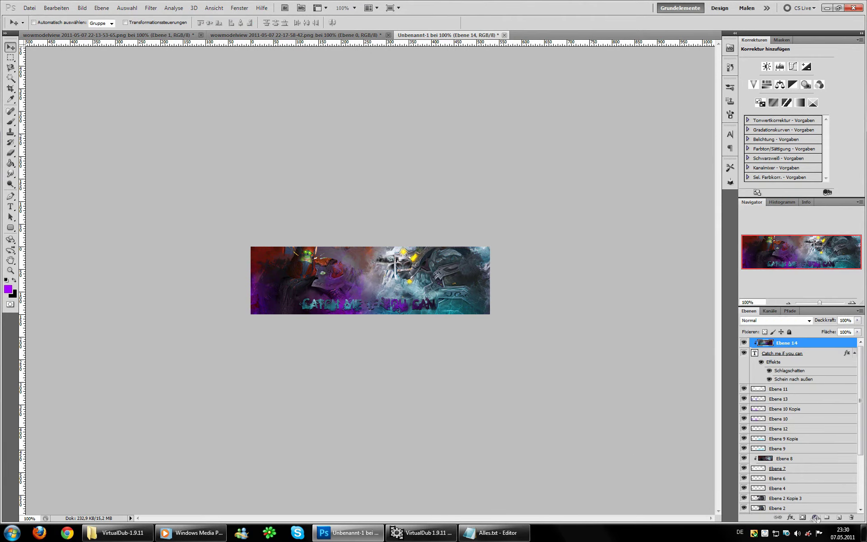
Add a black-to-white Gradient Map in Soft Light with lowered opacity
click(800, 102)
click(783, 68)
click(641, 299)
click(768, 288)
click(776, 320)
click(767, 195)
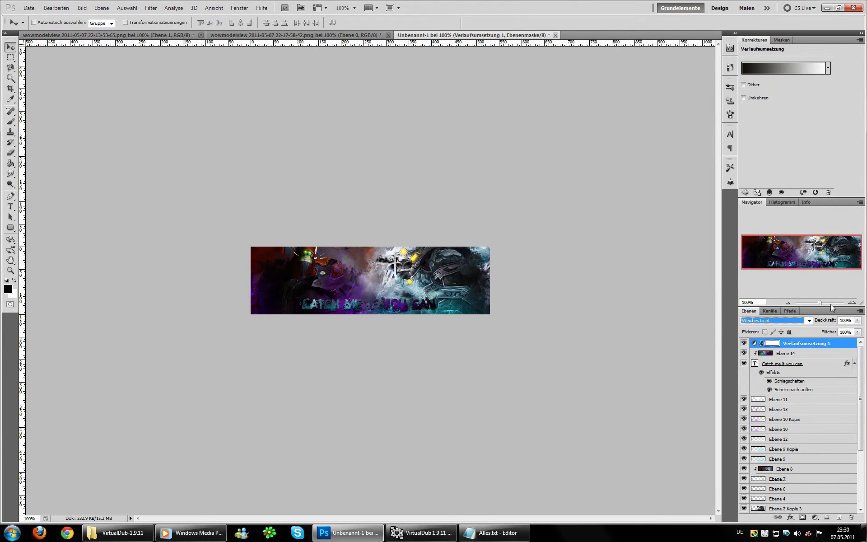
drag(827, 321, 830, 320)
Add a second Gradient Map with a magenta-to-cyan gradient
click(815, 518)
click(777, 505)
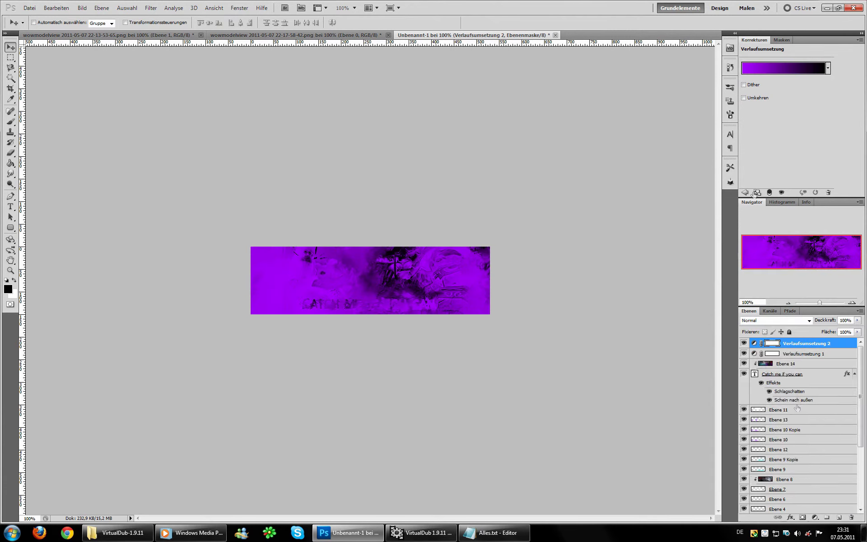
click(783, 68)
click(645, 462)
drag(654, 372, 654, 339)
click(748, 311)
double_click(781, 424)
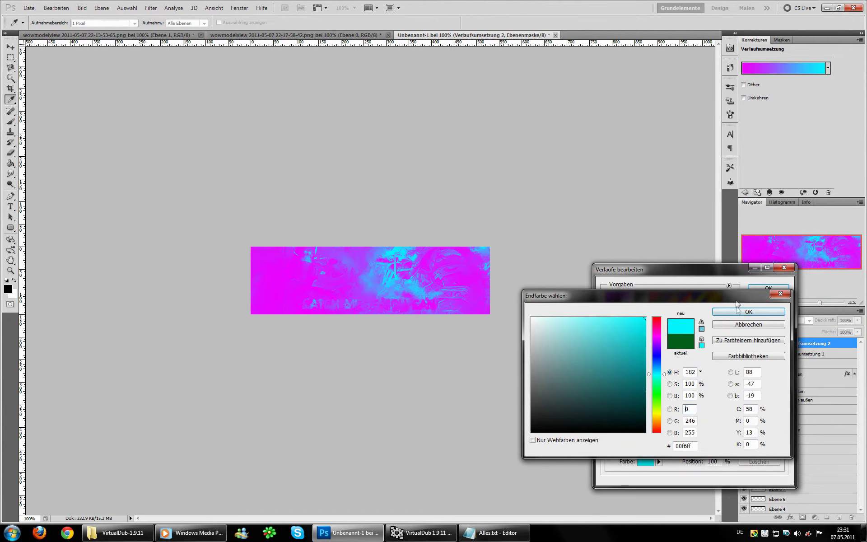
click(748, 312)
click(771, 289)
Set the second gradient map to Soft Light at 15% opacity and add a new empty layer
key(v)
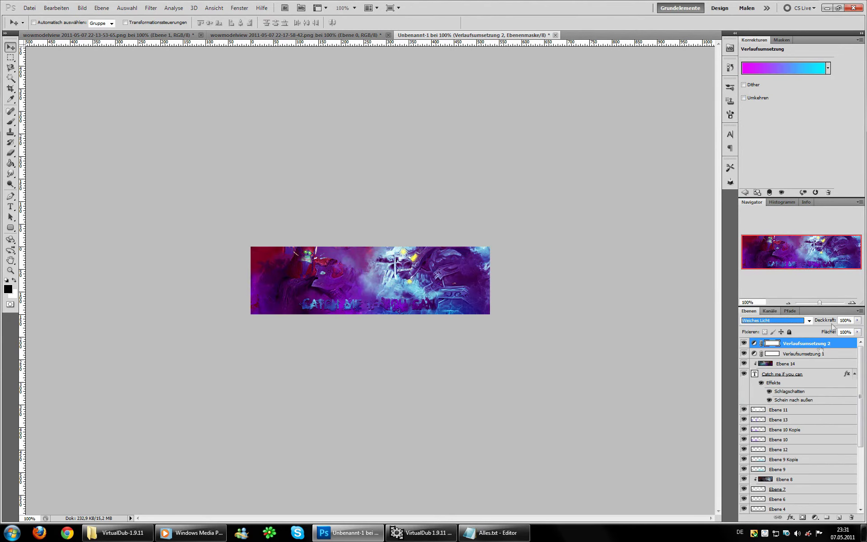
key(shift+alt+f)
key(1)
key(5)
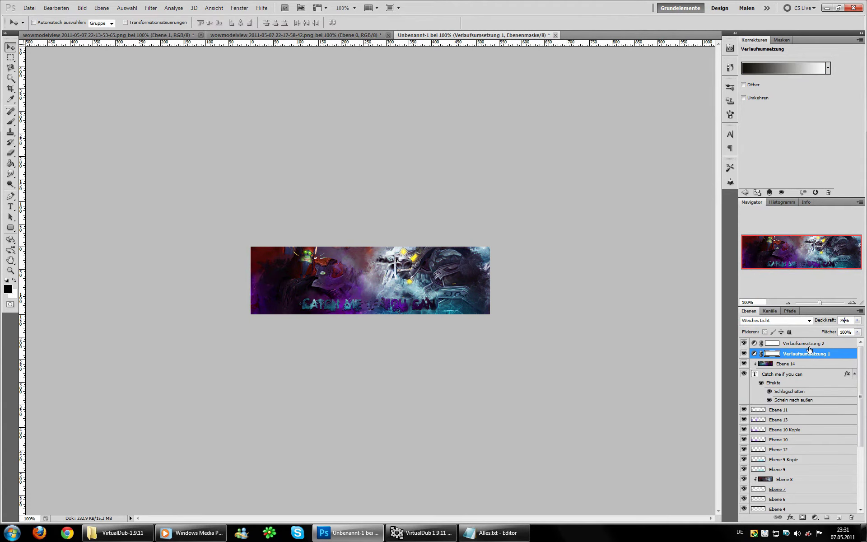
key(ctrl+shift+alt+n)
click(10, 121)
Load the round brushes, pick a large soft white brush, and set Ebene 15 to Soft Light
right_click(493, 293)
click(492, 289)
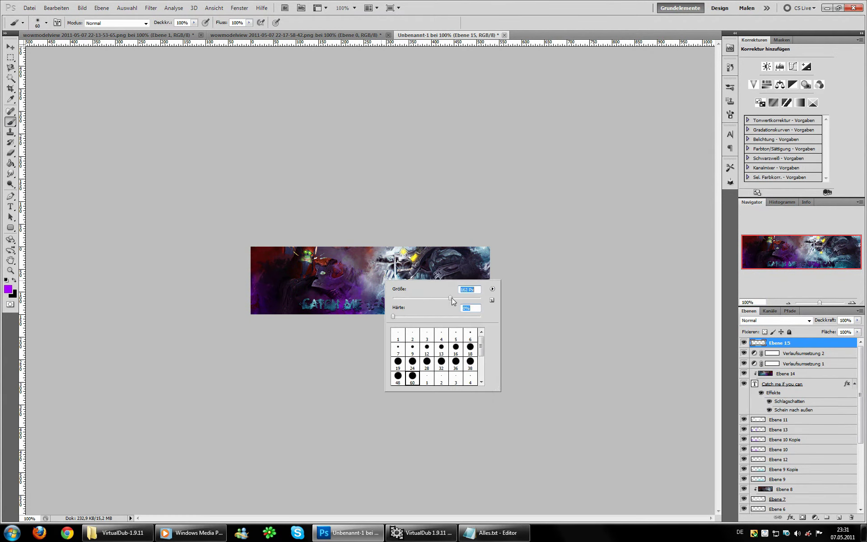
right_click(452, 320)
click(768, 320)
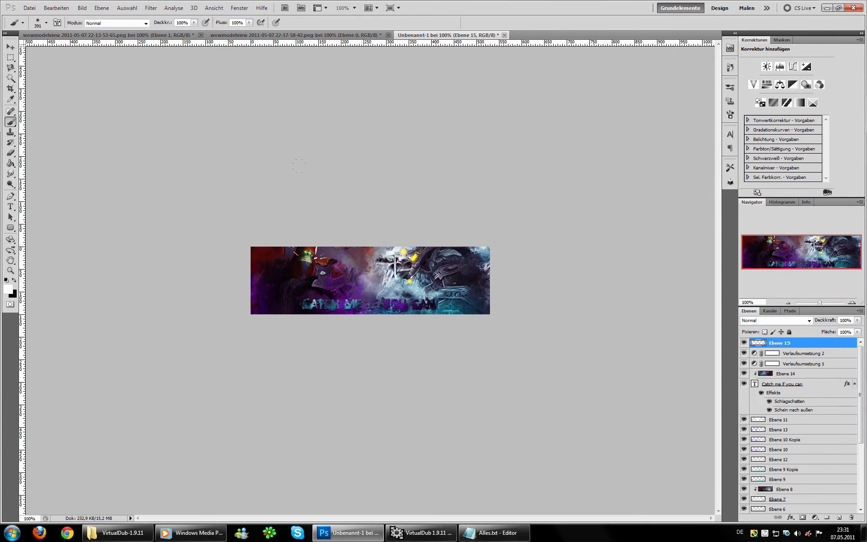
scroll(767, 320, down, 13)
On a new layer, dab pale yellow light by the left character's head with a smaller soft brush
click(839, 517)
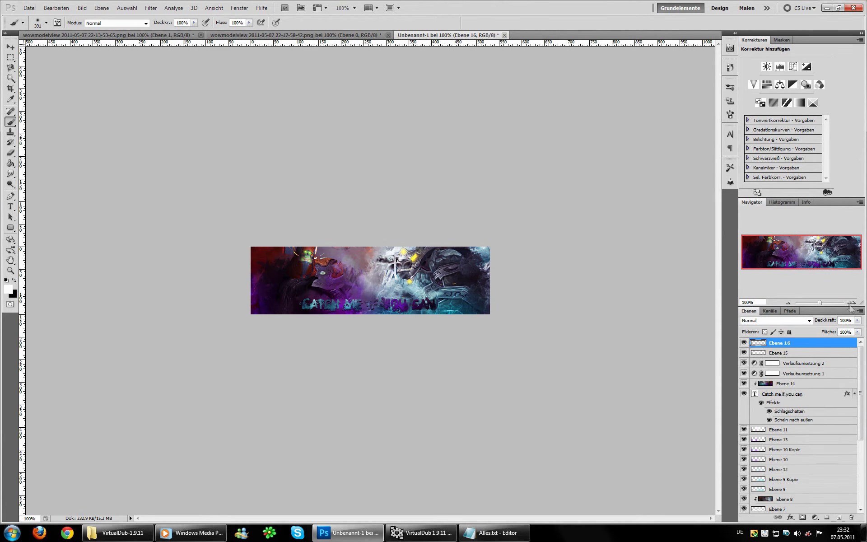
scroll(325, 274, up, 3)
right_click(163, 227)
double_click(212, 316)
click(183, 212)
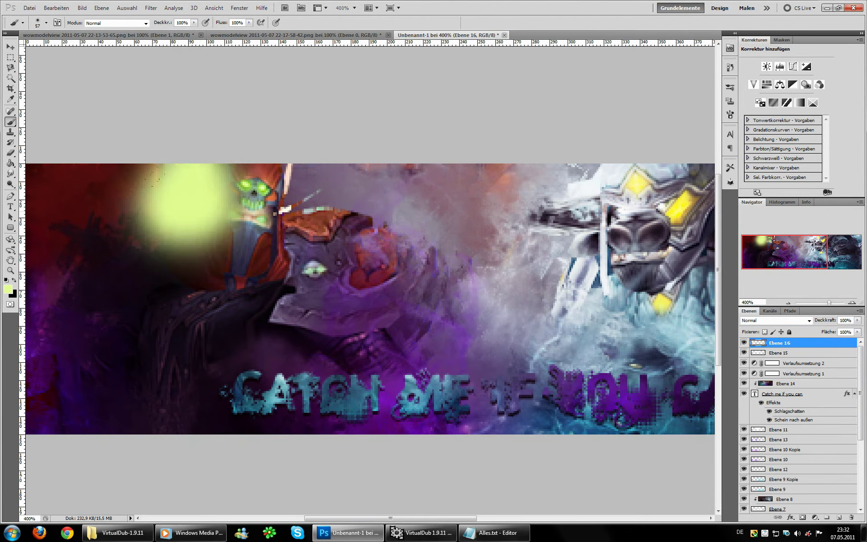
scroll(768, 320, down, 13)
click(788, 303)
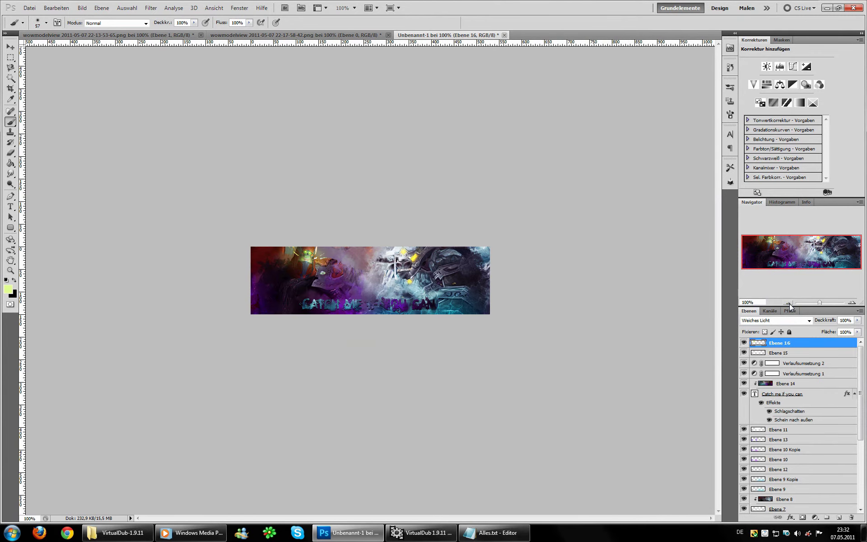
Set Ebene 16 to 50% opacity, compare the effect, and select the title and text layers
click(844, 320)
text(50)
click(744, 343)
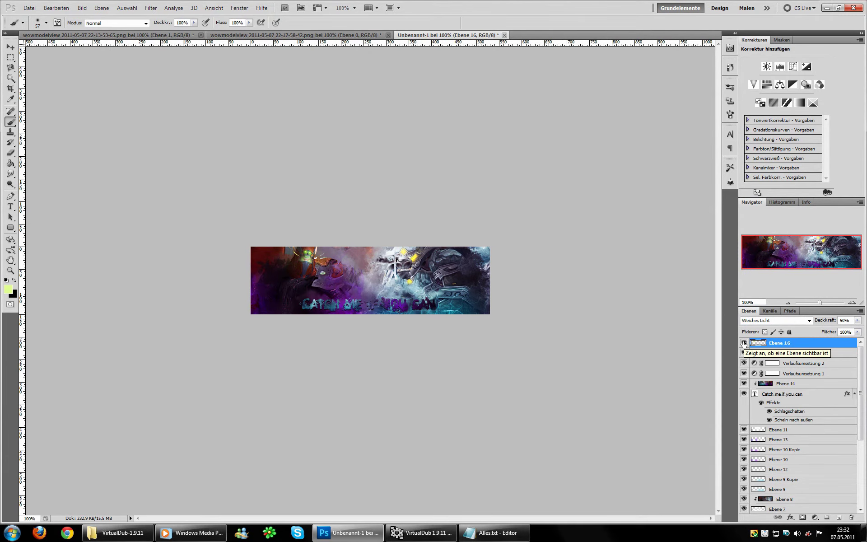
click(744, 394)
click(786, 384)
Nudge the textured title slightly right and down with Free Transform
key(ctrl+t)
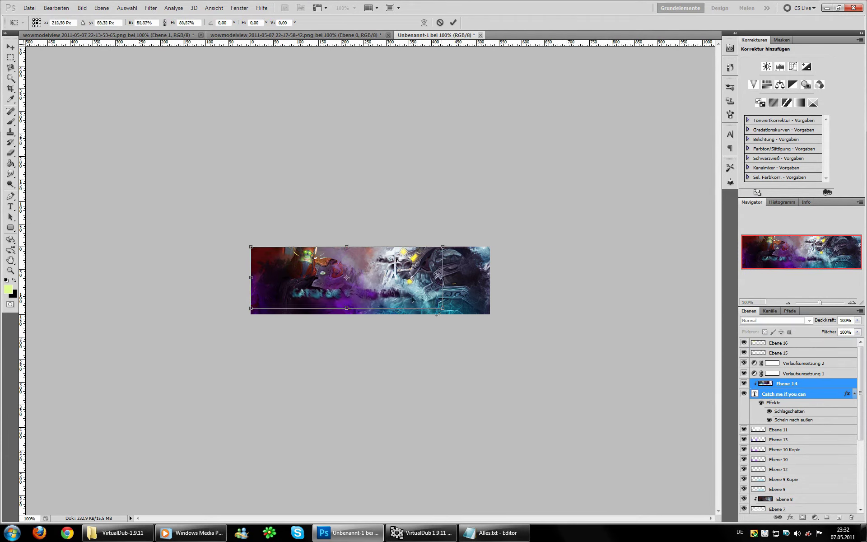
drag(445, 276, 450, 279)
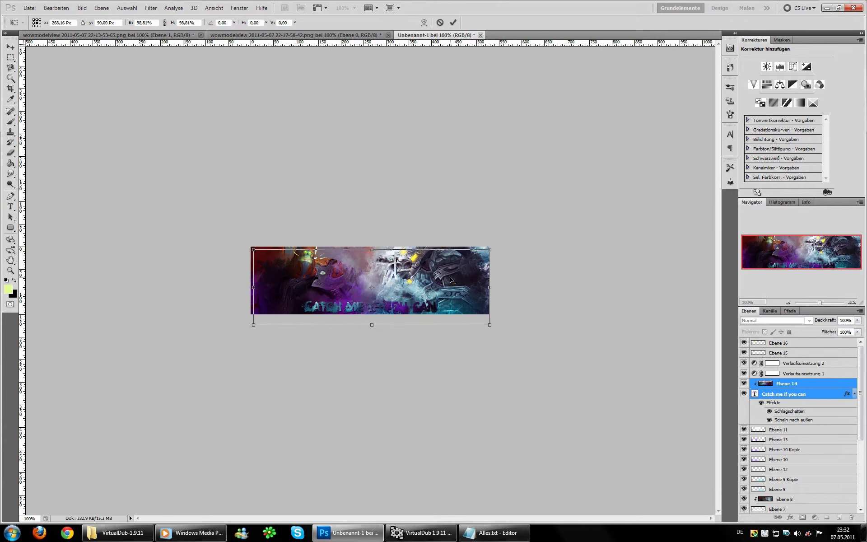
click(455, 26)
Stroke a dark border around the whole canvas on a new layer, set to Soft Light at 50%
key(ctrl+shift+alt+n)
key(m)
key(ctrl+a)
right_click(443, 278)
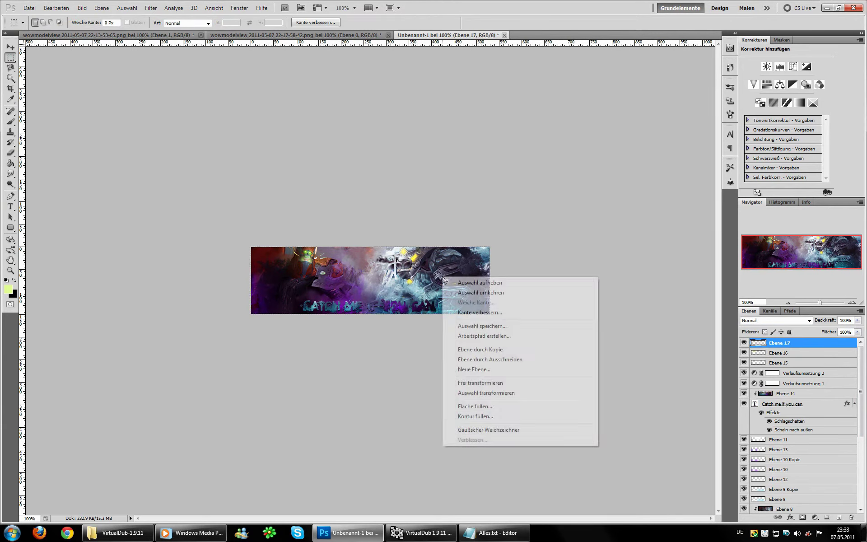
click(475, 416)
click(362, 176)
click(782, 312)
click(500, 149)
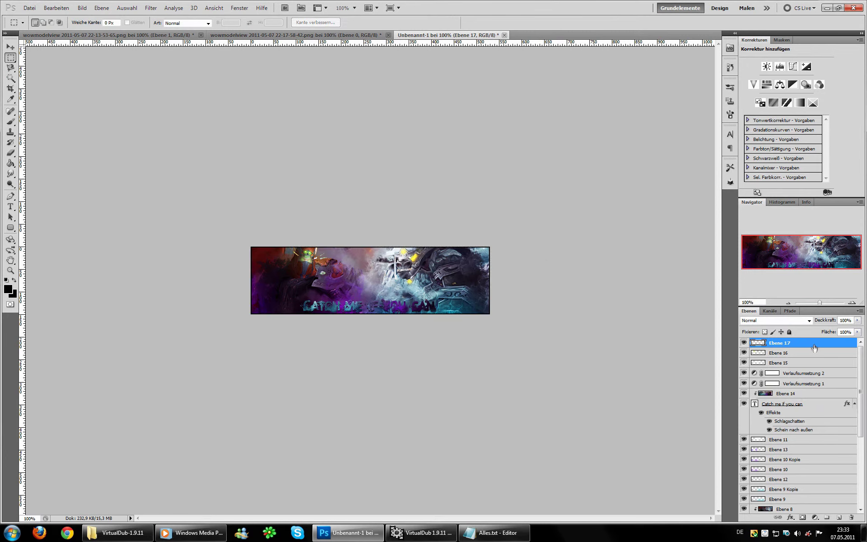
key(shift+alt+f)
scroll(768, 322, up, 1)
click(830, 322)
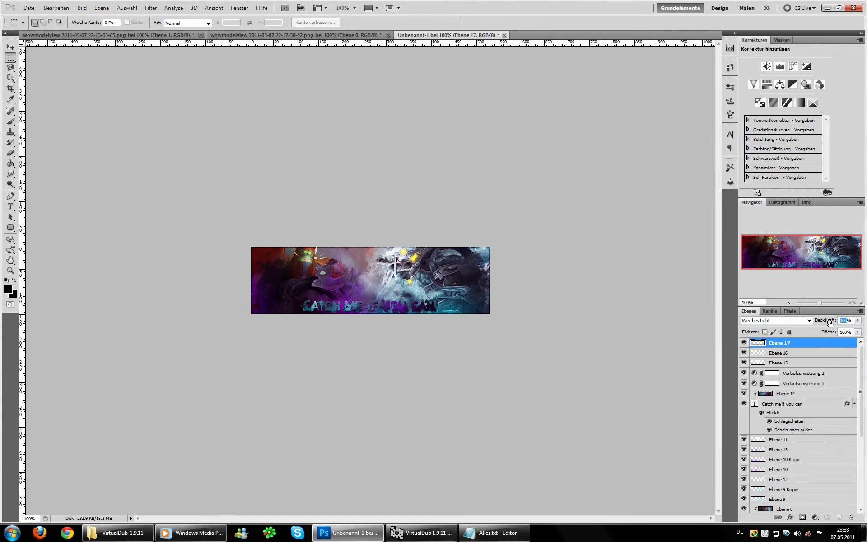
text(50)
Hide the 'Catch me if you can' text and duplicate the render layer as Ebene 14 Kopie
click(744, 404)
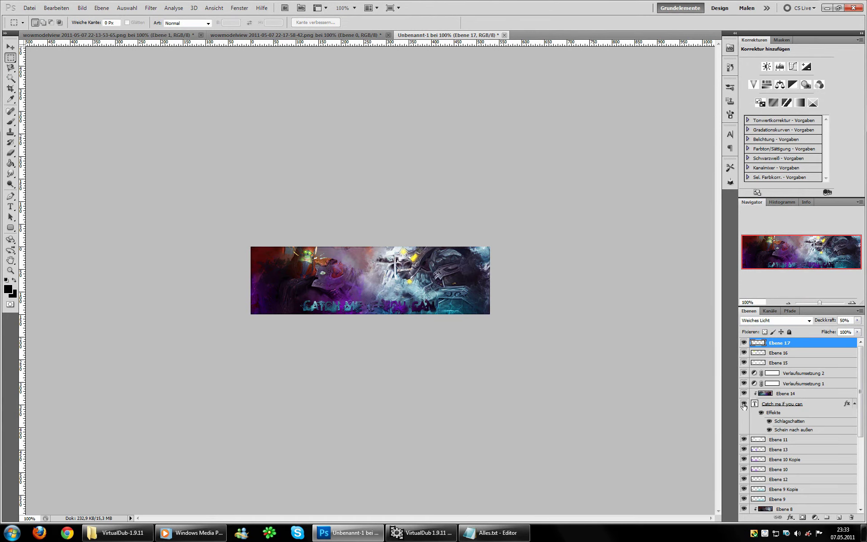
click(767, 394)
key(ctrl+j)
Hide the glowing text, add a new layer, and pick Franklin Gothic Book for the Type tool
click(744, 413)
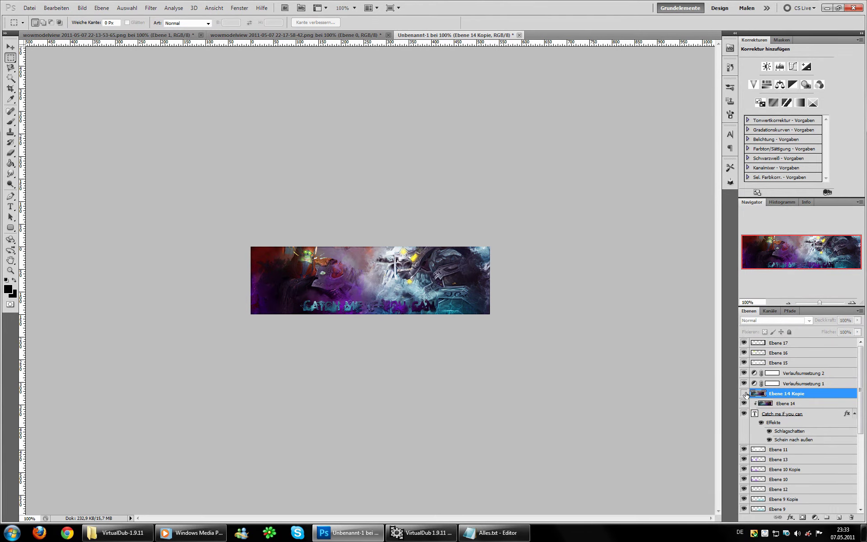
click(744, 413)
key(ctrl+shift+alt+n)
key(t)
click(105, 22)
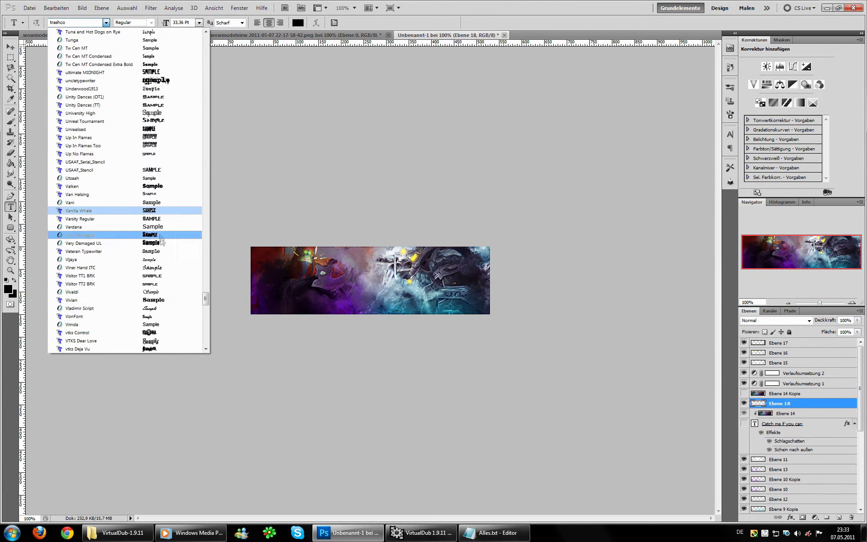
scroll(168, 249, down, 5)
scroll(168, 248, up, 5)
scroll(168, 248, up, 5)
scroll(205, 201, up, 5)
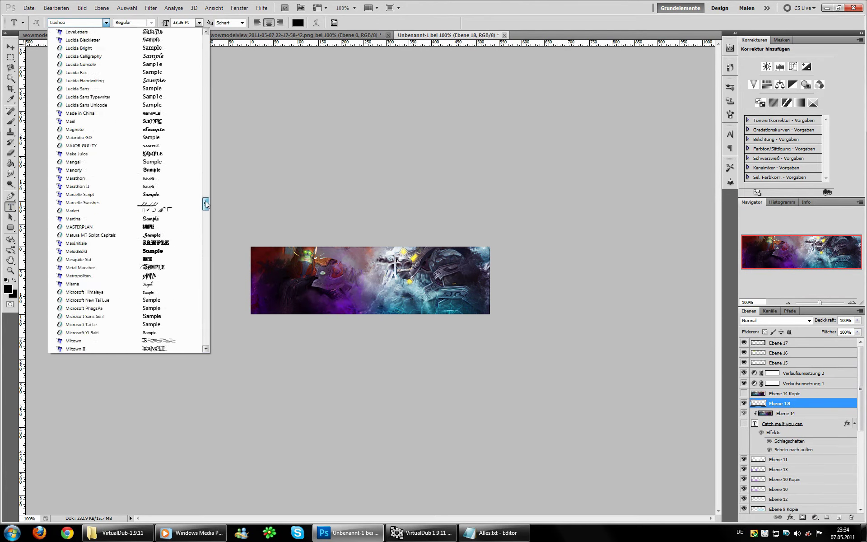
scroll(205, 199, up, 3)
drag(207, 192, 206, 167)
scroll(90, 184, up, 3)
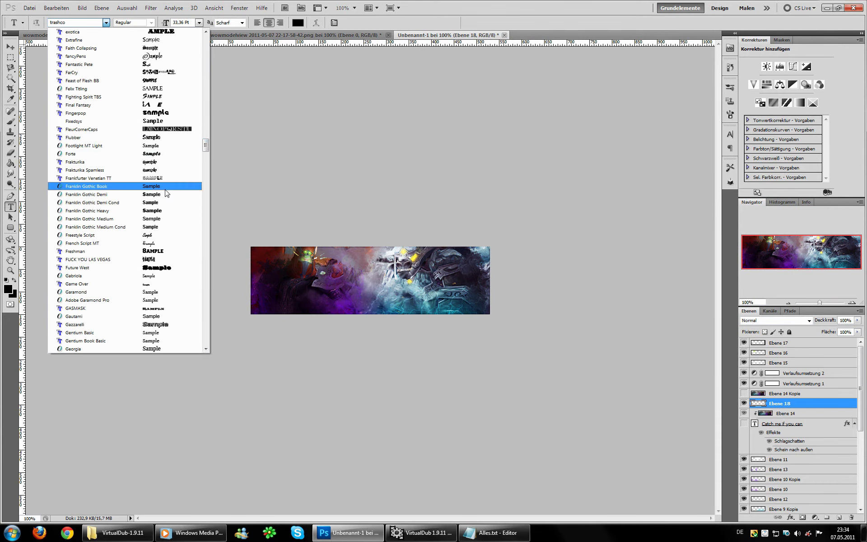
click(90, 184)
Write 'Catch me if you can' in EpoXY histoRy and move it to the banner's bottom
click(418, 306)
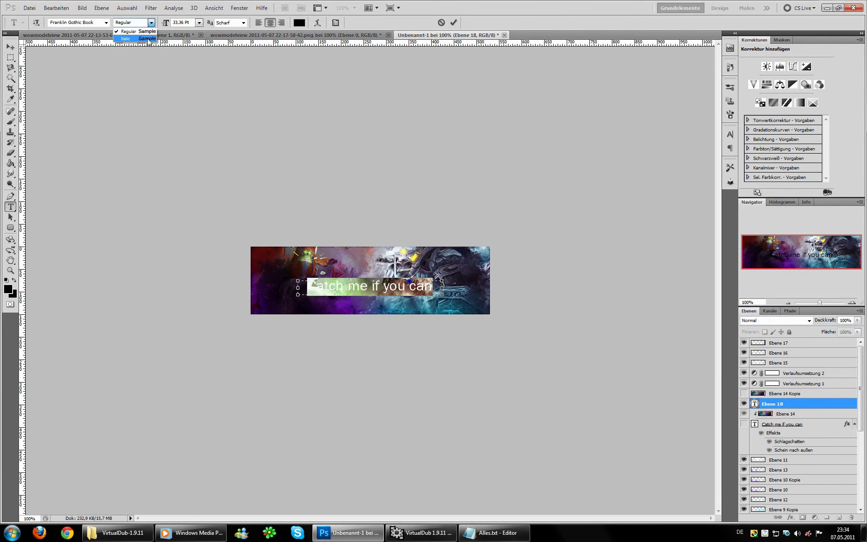
click(105, 23)
click(120, 136)
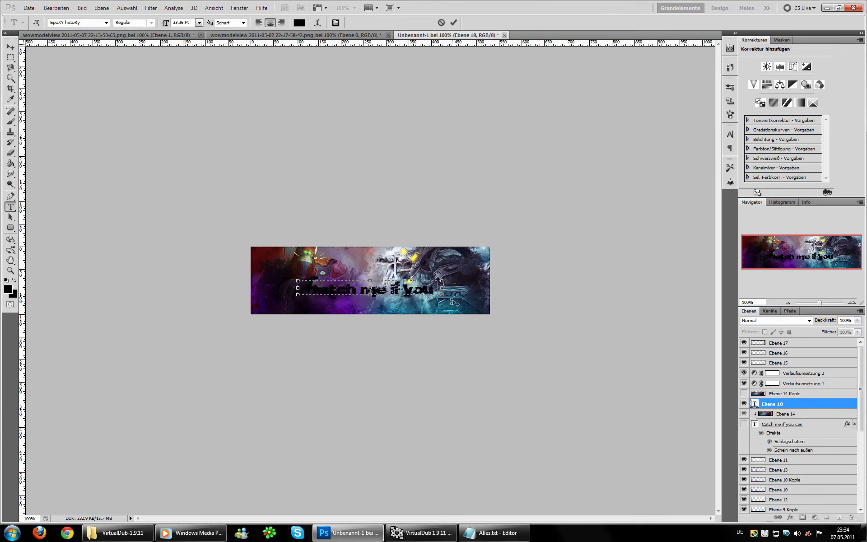
text(can)
key(ctrl+Return)
key(v)
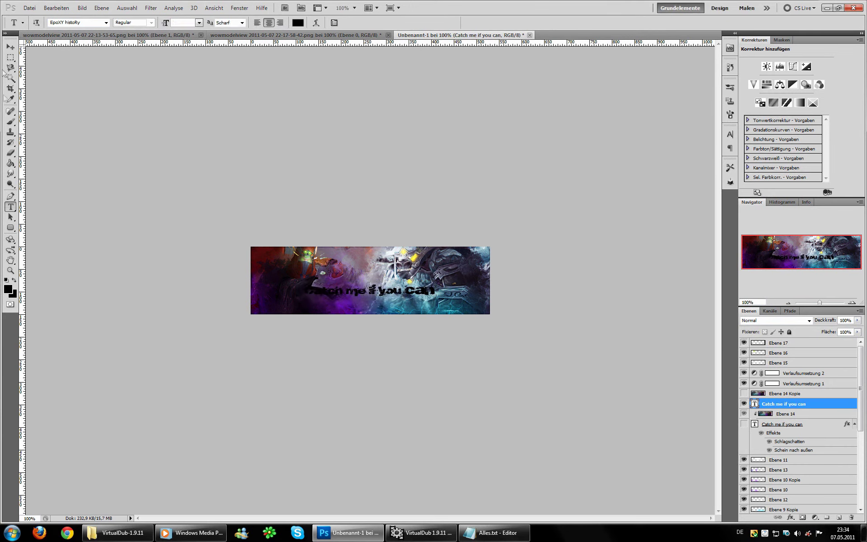
drag(606, 340, 607, 357)
Hide the black text, show the glowing text, and apply Brightness/Contrast to Ebene 14
click(744, 403)
click(743, 423)
click(786, 414)
click(82, 7)
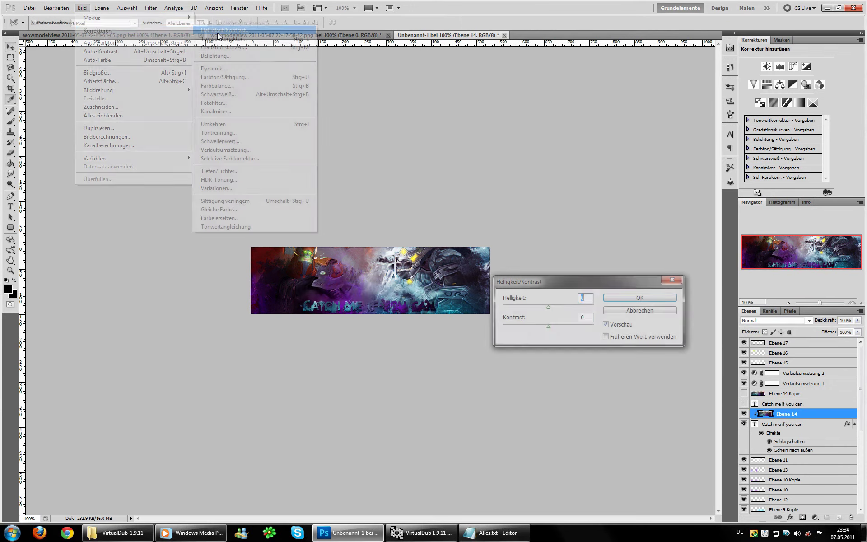
click(244, 30)
click(639, 298)
Desaturate Ebene 14 with Hue/Saturation, saturation -87
click(81, 8)
click(244, 75)
drag(414, 423, 376, 425)
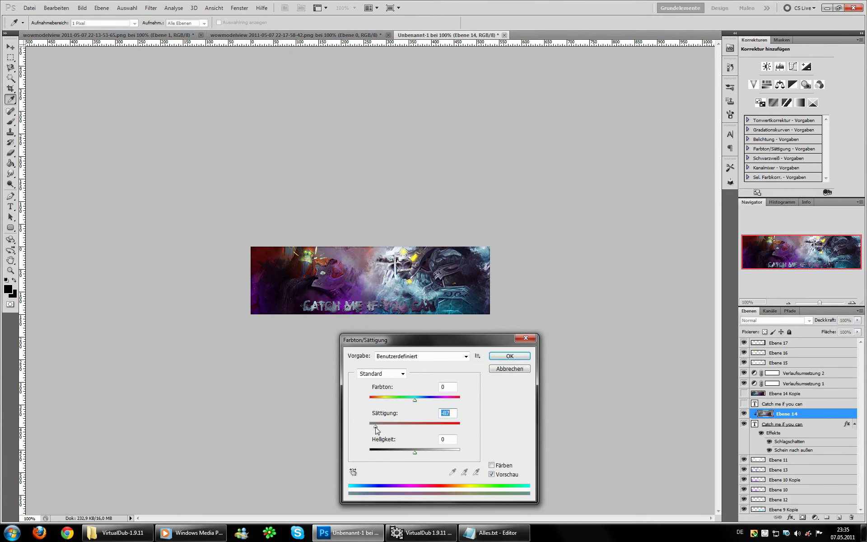
click(509, 356)
Clip Ebene 14 Kopie, then delete the copied render and the black text layer
key(v)
click(786, 394)
right_click(785, 393)
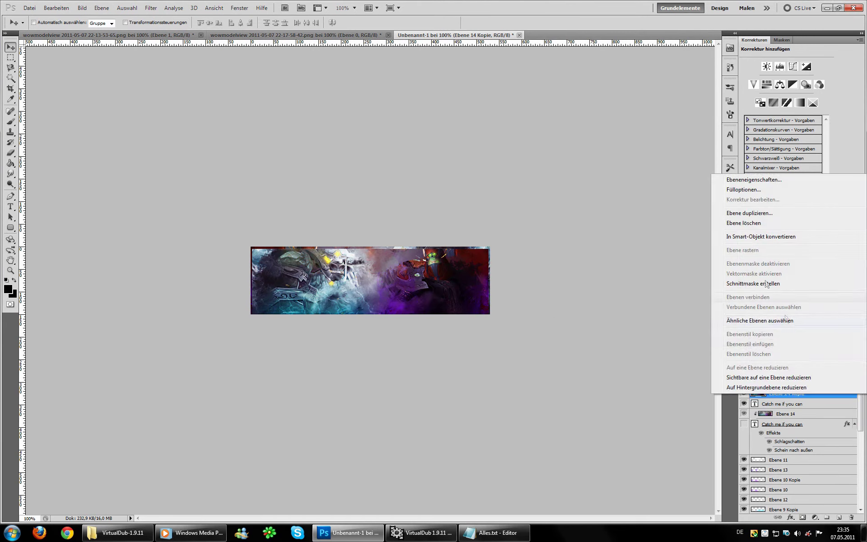
click(759, 316)
click(744, 403)
key(ctrl+alt+z)
key(ctrl+alt+z)
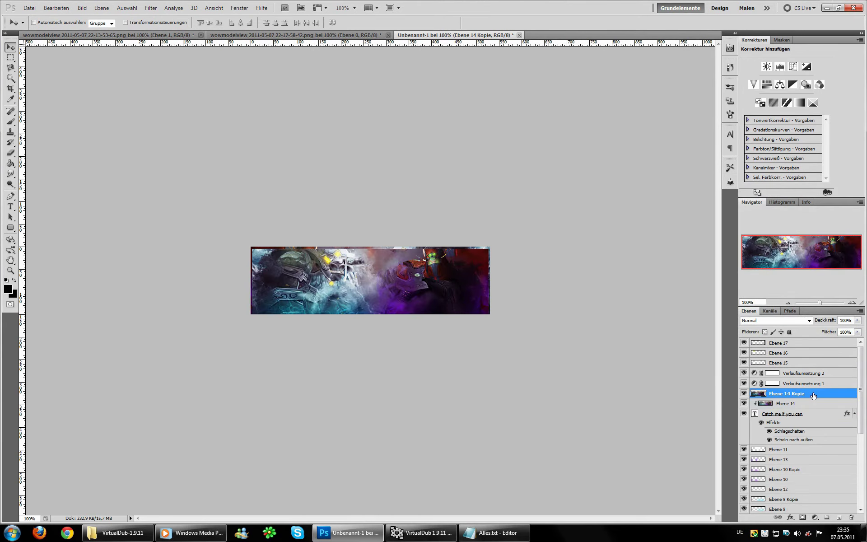
key(ctrl+alt+z)
key(ctrl+alt+z)
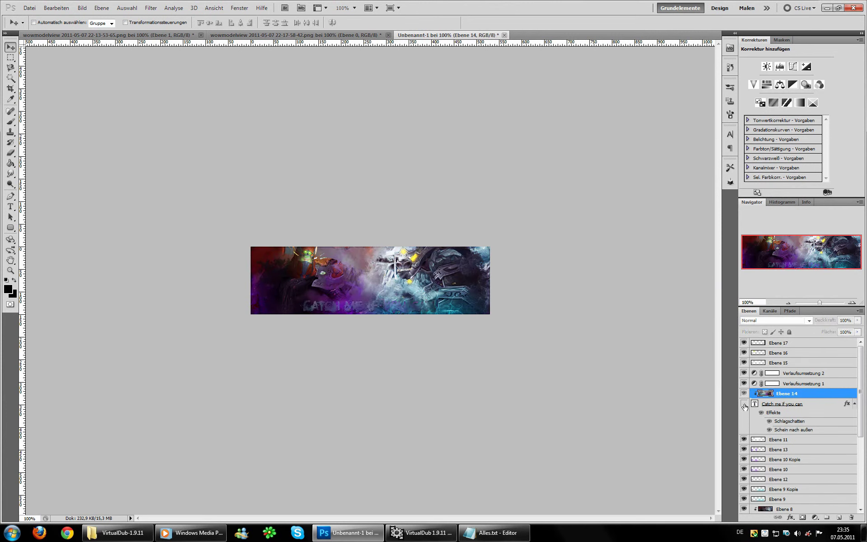
Set the 'Catch me if you can' text layer to Farbig abwedeln
click(784, 403)
click(774, 320)
click(770, 211)
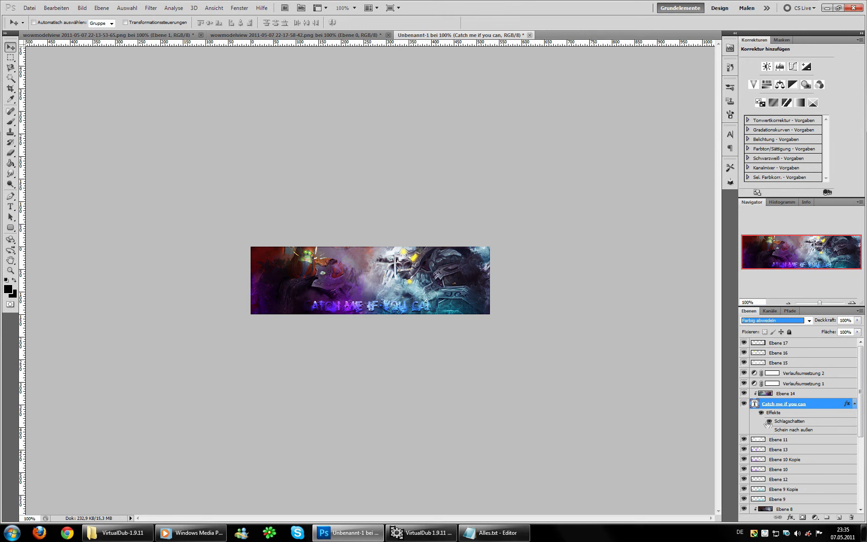
Brighten the Ebene 14 texture with Helligkeit/Kontrast
click(794, 393)
key(alt+b)
key(k)
key(Return)
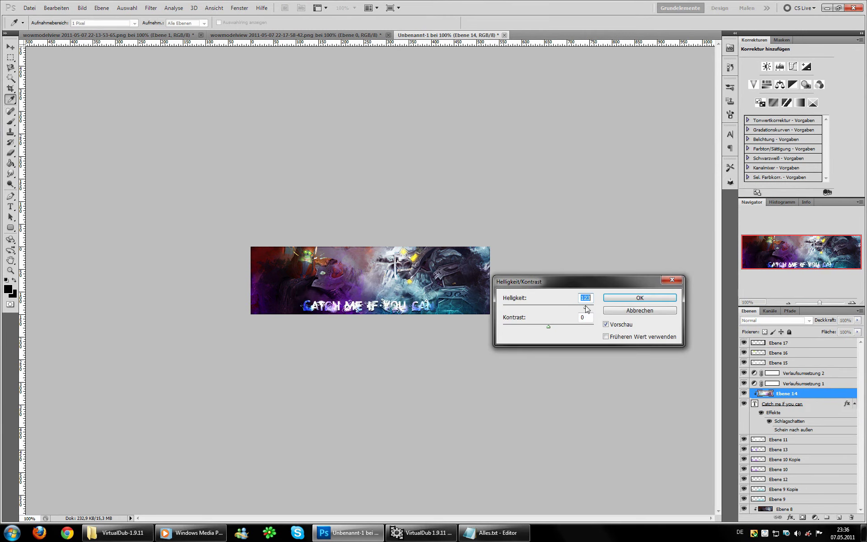
key(Return)
Shift the Ebene 14 texture left with Free Transform and flip it horizontally
key(v)
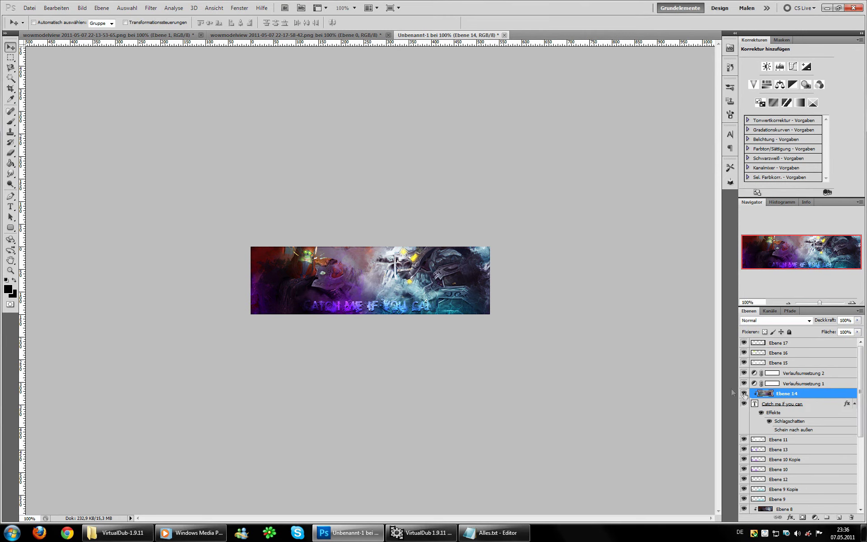
key(ctrl+t)
mouse_move(417, 305)
mouse_down()
mouse_move(359, 305)
mouse_move(368, 316)
mouse_up()
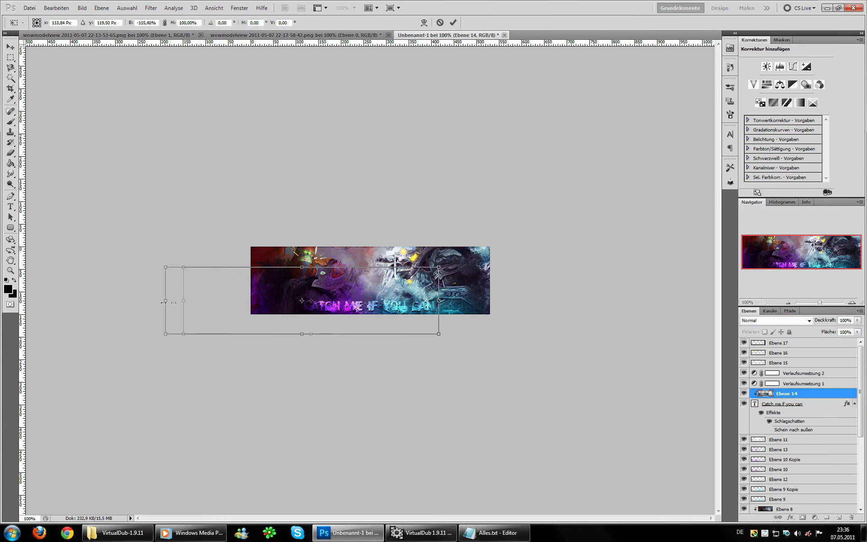
drag(189, 251, 20, 194)
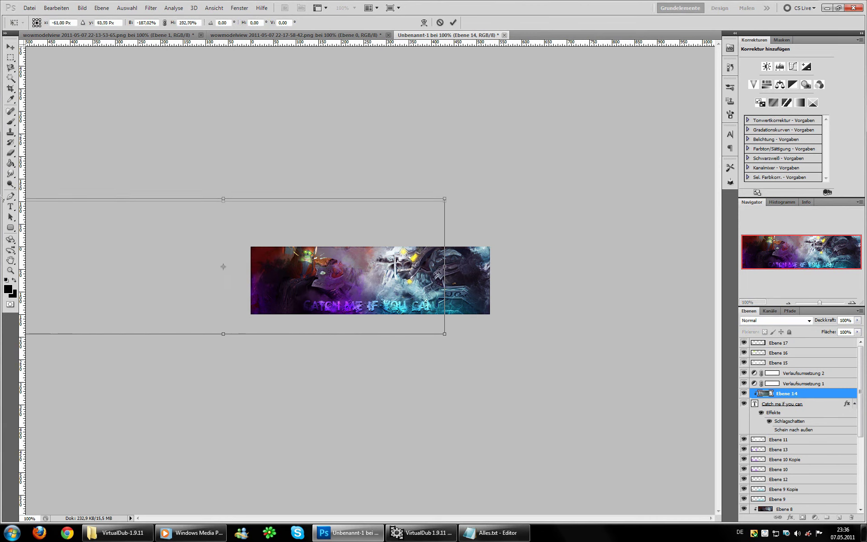
key(Escape)
key(ctrl+t)
right_click(489, 281)
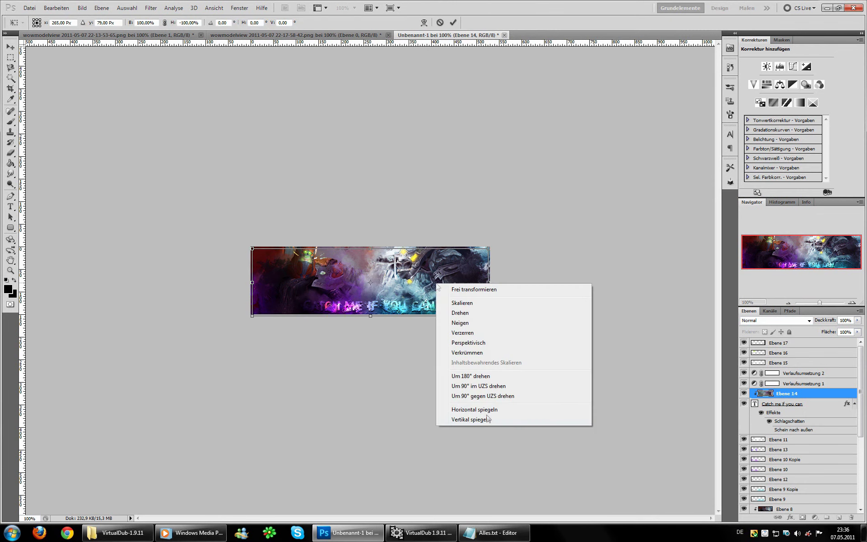
click(524, 468)
Apply the texture transform, select the Brush tool and change the layer blend mode
key(Escape)
click(11, 121)
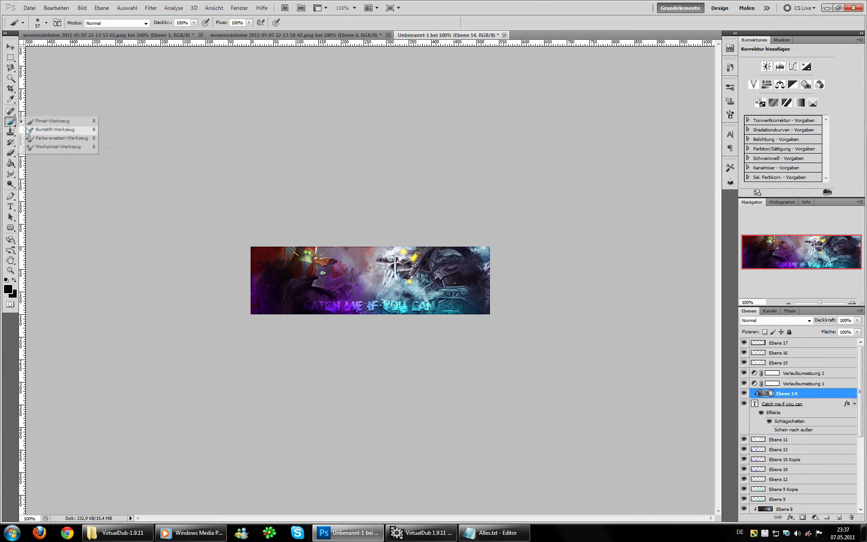
click(45, 121)
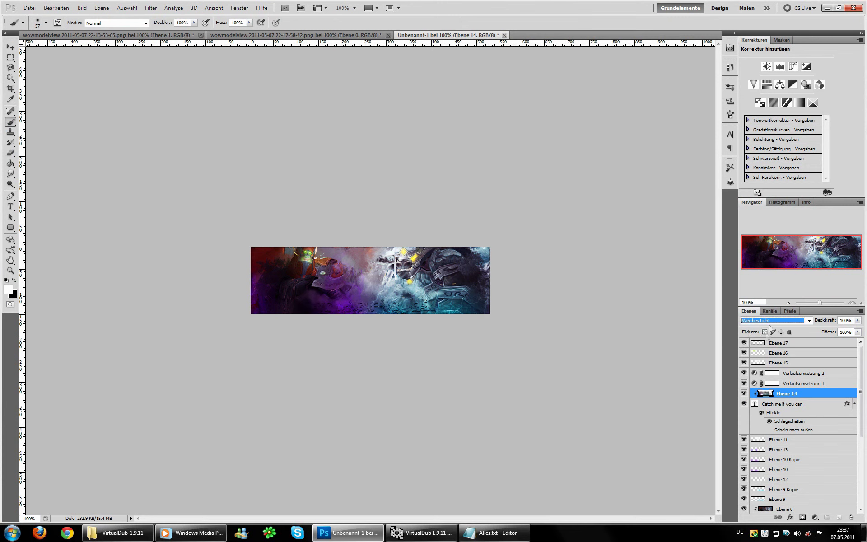
click(773, 321)
click(770, 89)
Add a Weiches Licht layer clipped to Ebene 14, plus a new layer above Ebene 17
key(ctrl+shift+alt+n)
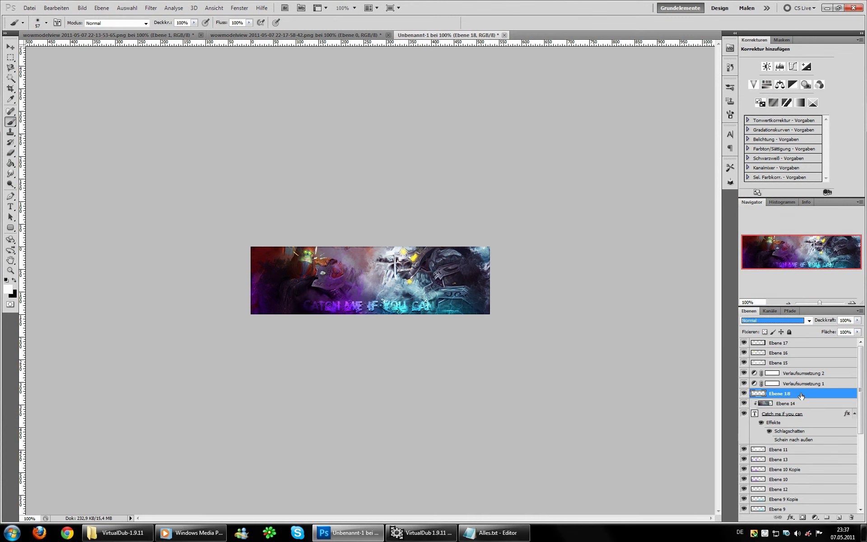
click(773, 320)
click(756, 253)
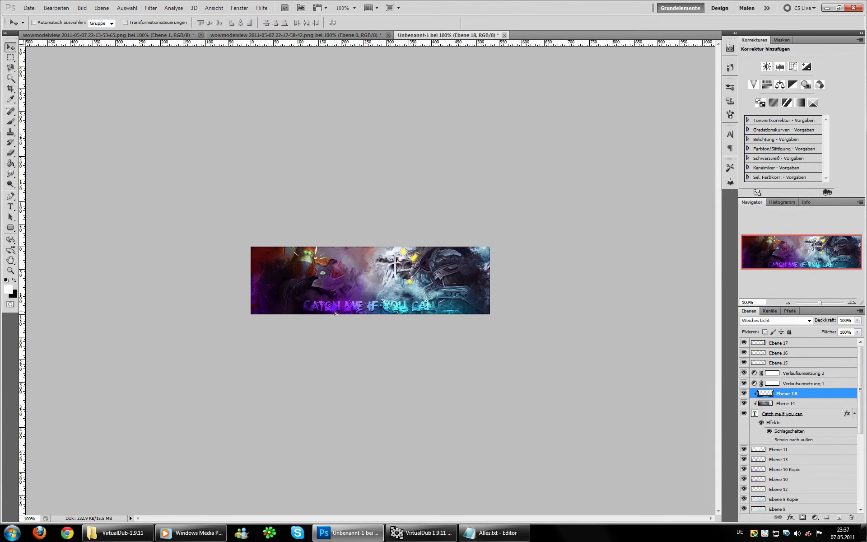
click(784, 343)
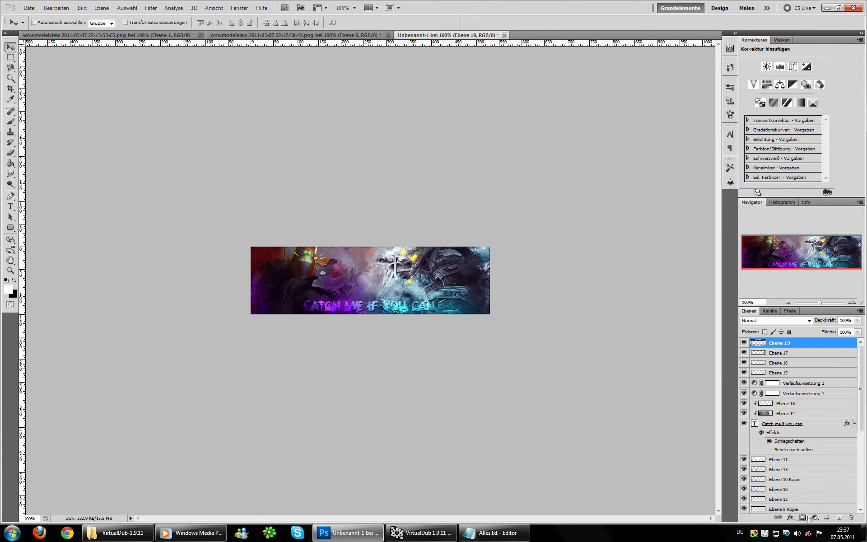
click(800, 102)
Set the gradient map to Weiches Licht and add a Tonwertkorrektur with white input 233
key(shift+alt+f)
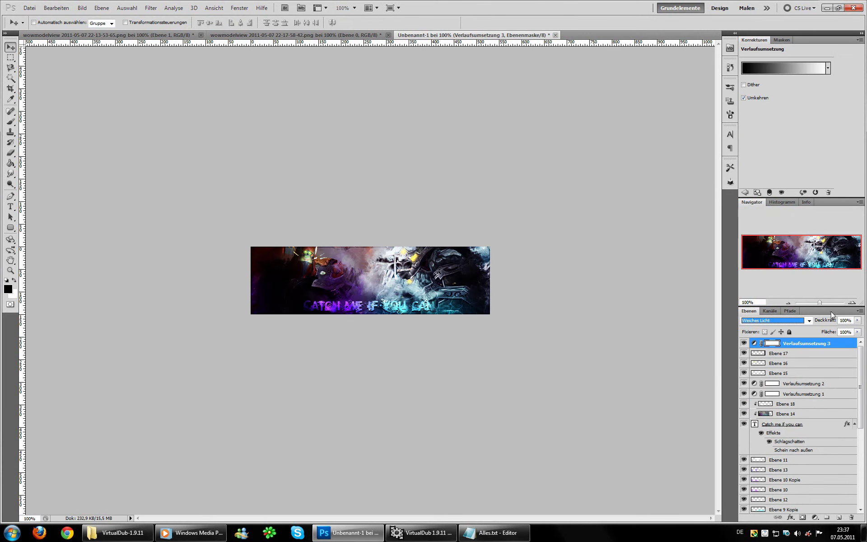
drag(831, 320, 826, 321)
click(817, 520)
click(791, 371)
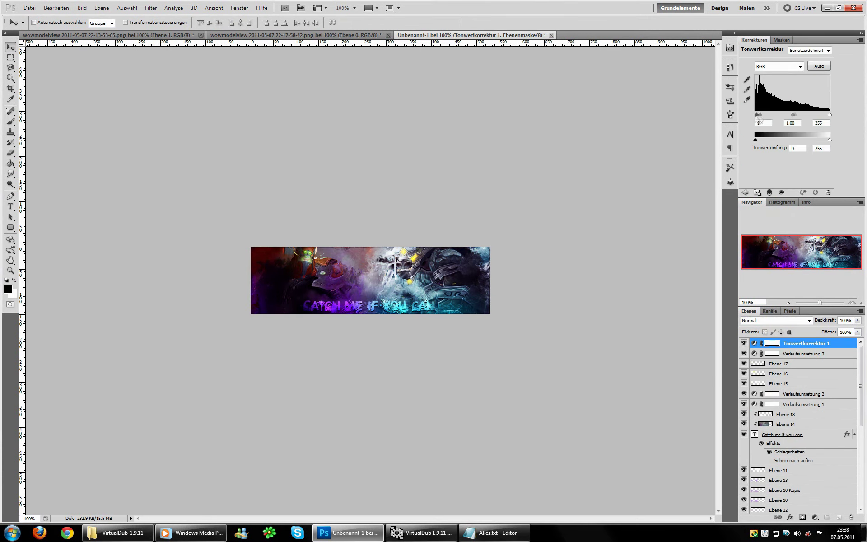
drag(830, 115, 795, 116)
key(ctrl+z)
click(744, 343)
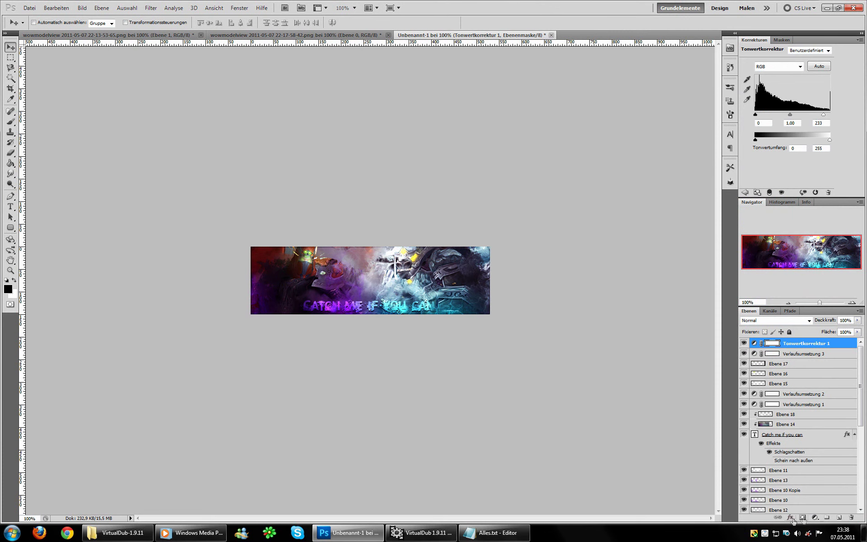
Add a Kurven adjustment layer with two curve points
click(815, 517)
click(790, 380)
click(774, 134)
click(797, 111)
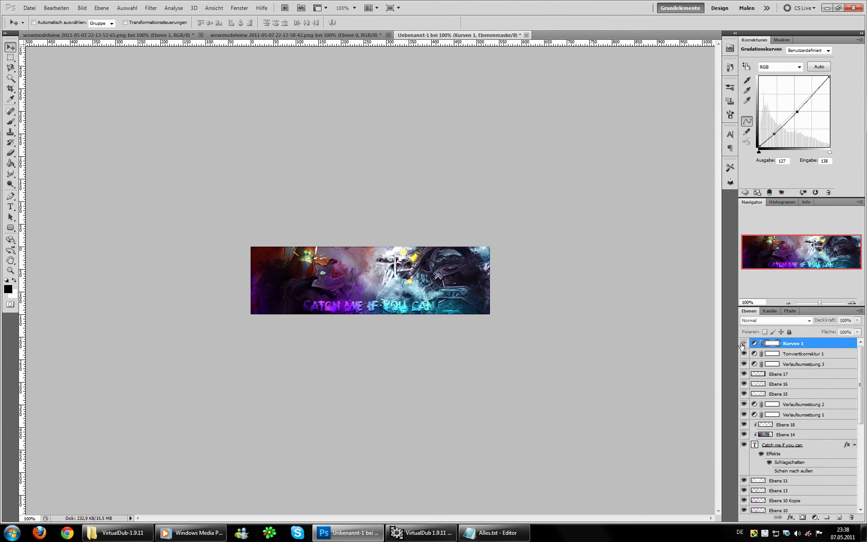
Stamp all visible layers into a merged layer set to Aufhellen at 50%
key(ctrl+shift+alt+e)
click(82, 8)
click(298, 144)
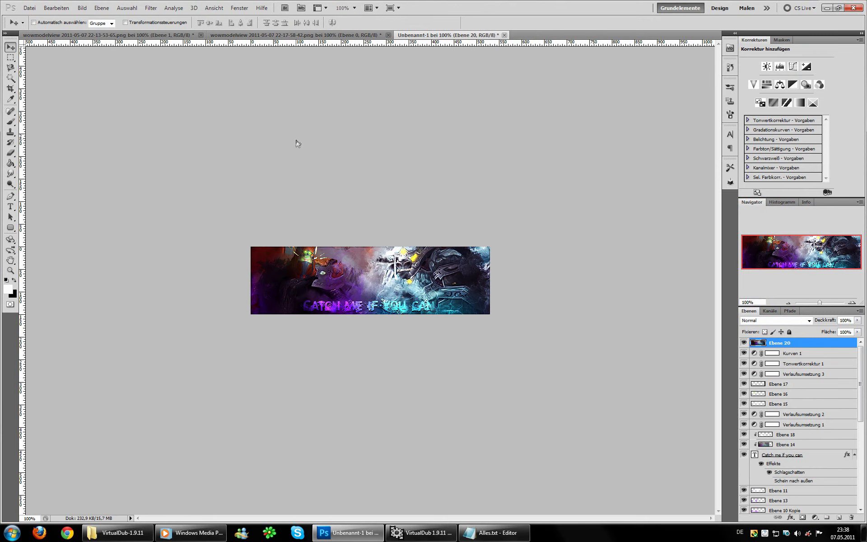
click(808, 321)
click(743, 343)
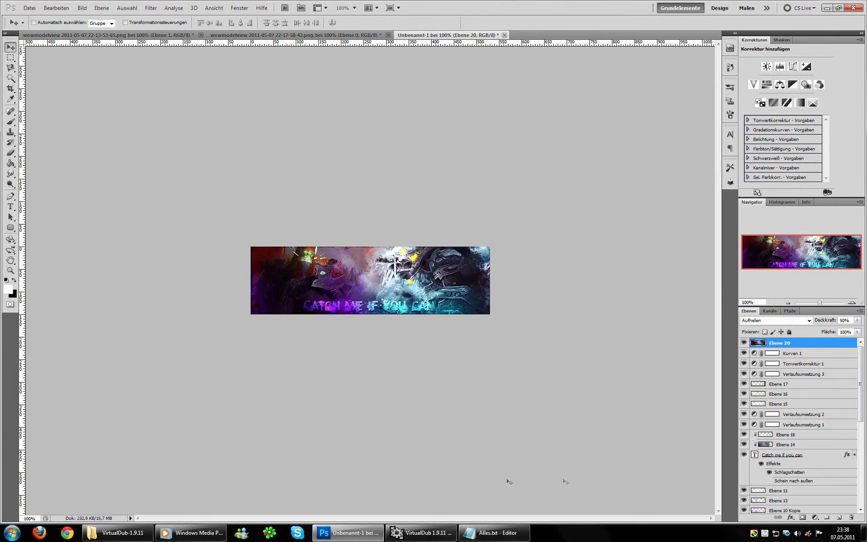